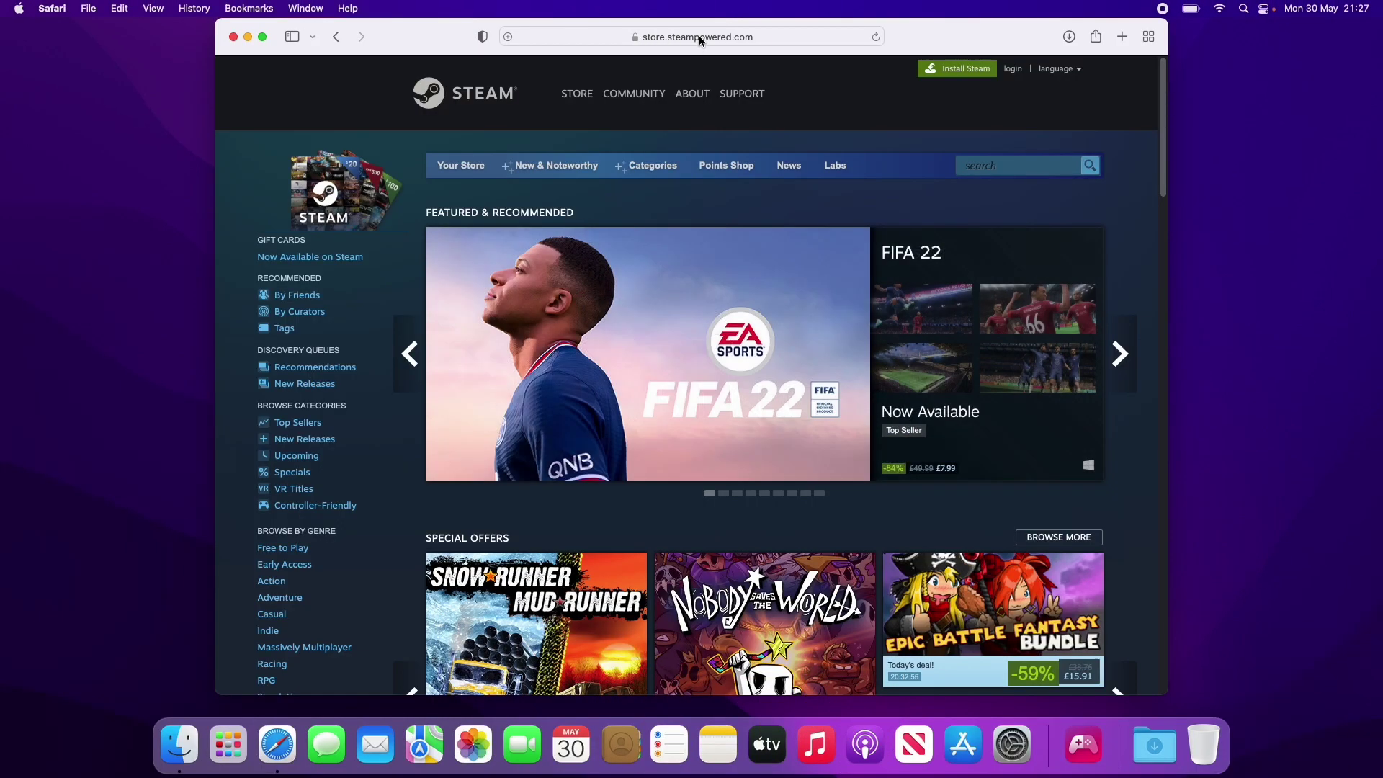
- Search the web for 'steam' and open the official Steam store site
left_click(700, 38)
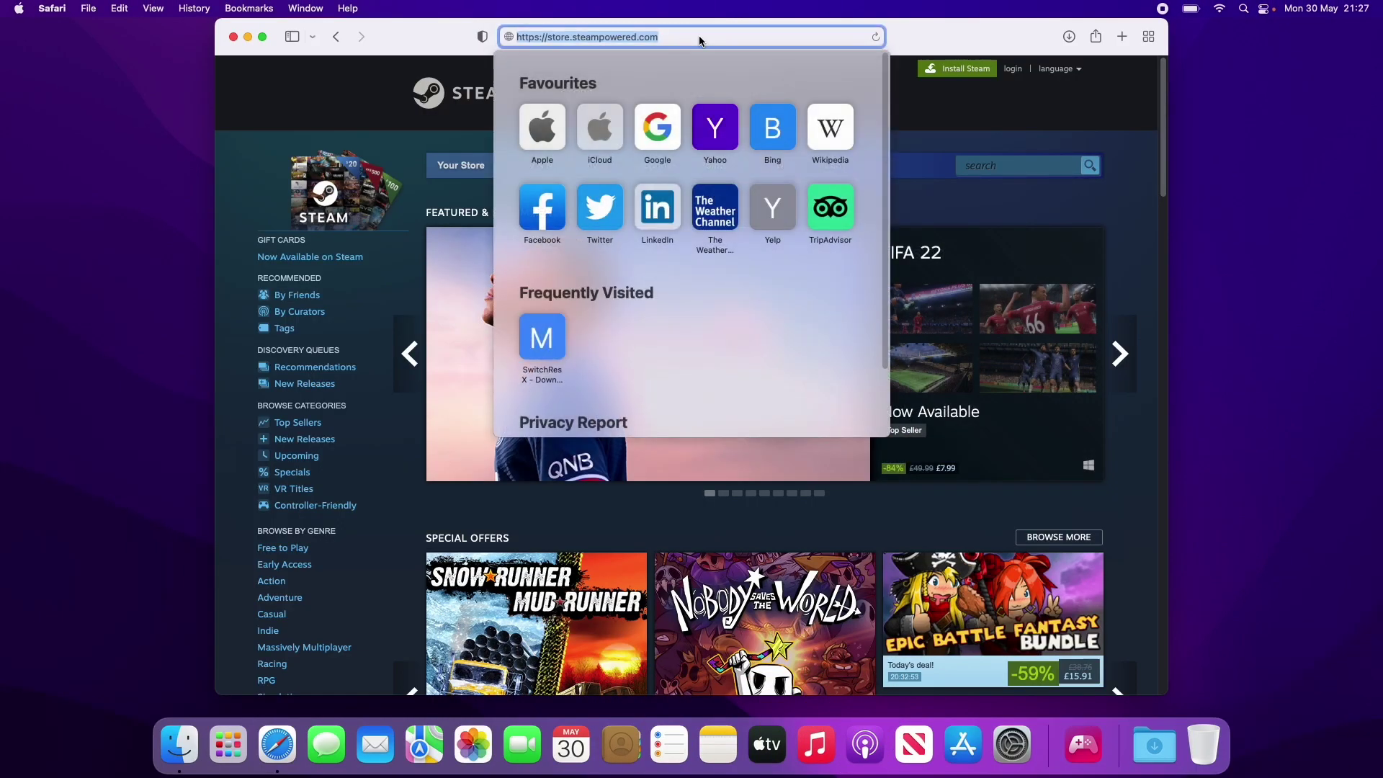
type("steam")
key("Return")
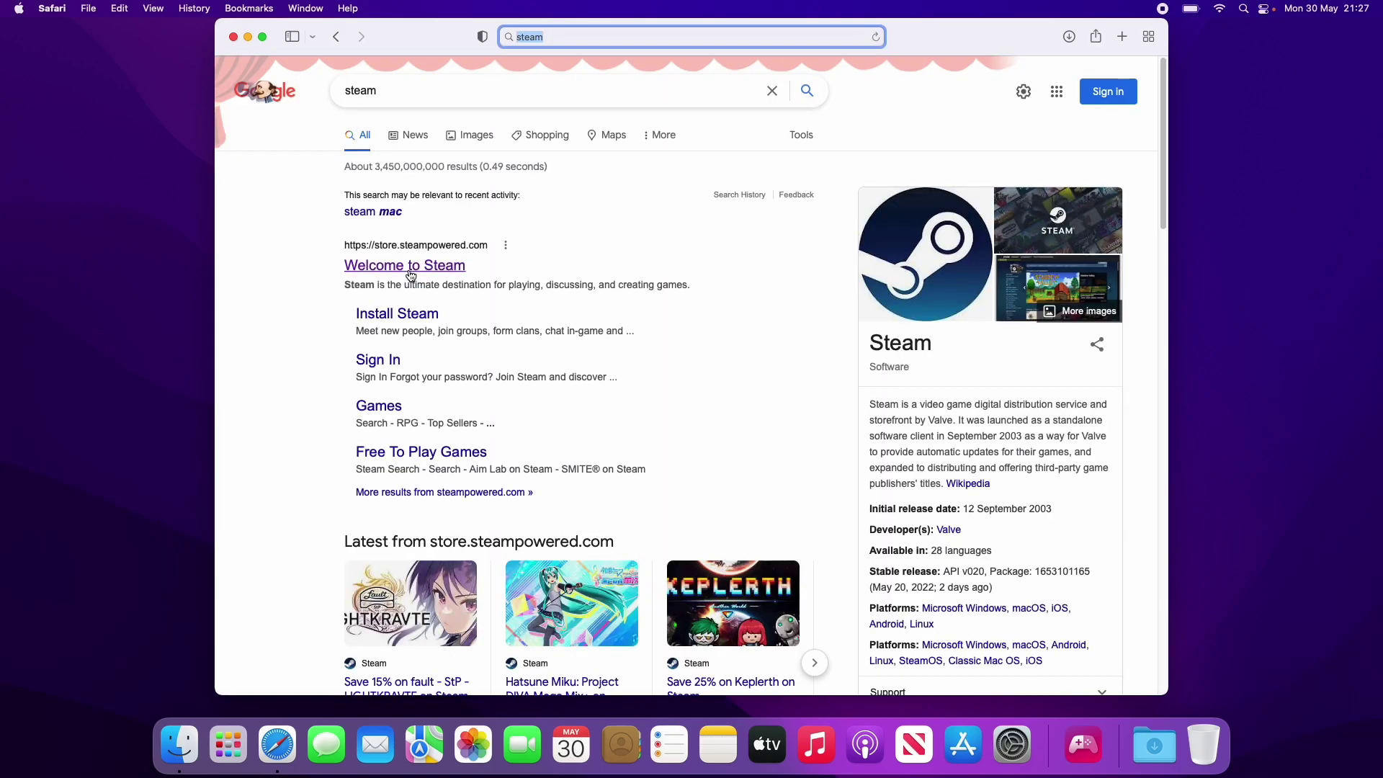
left_click(411, 267)
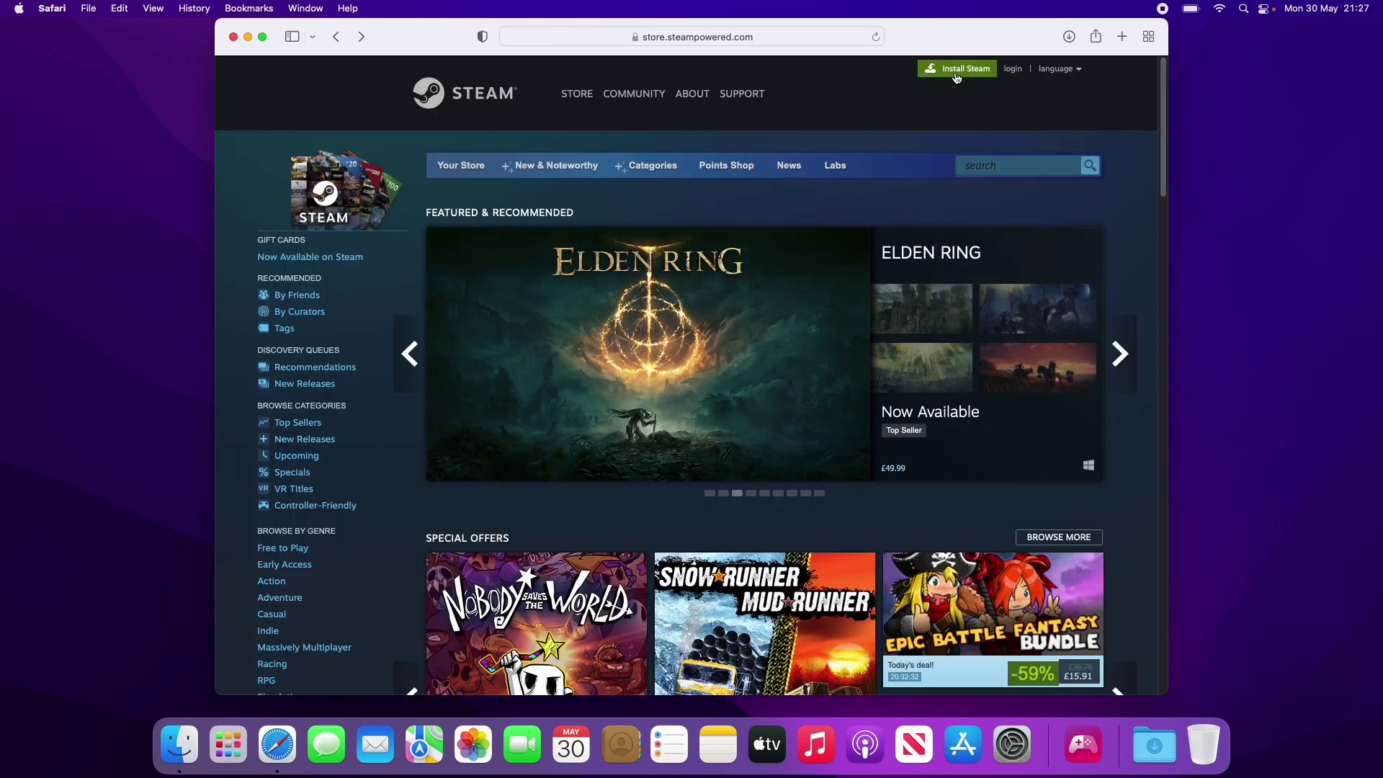
- Download the Steam for Mac installer, allowing downloads from store.steampowered.com
left_click(957, 68)
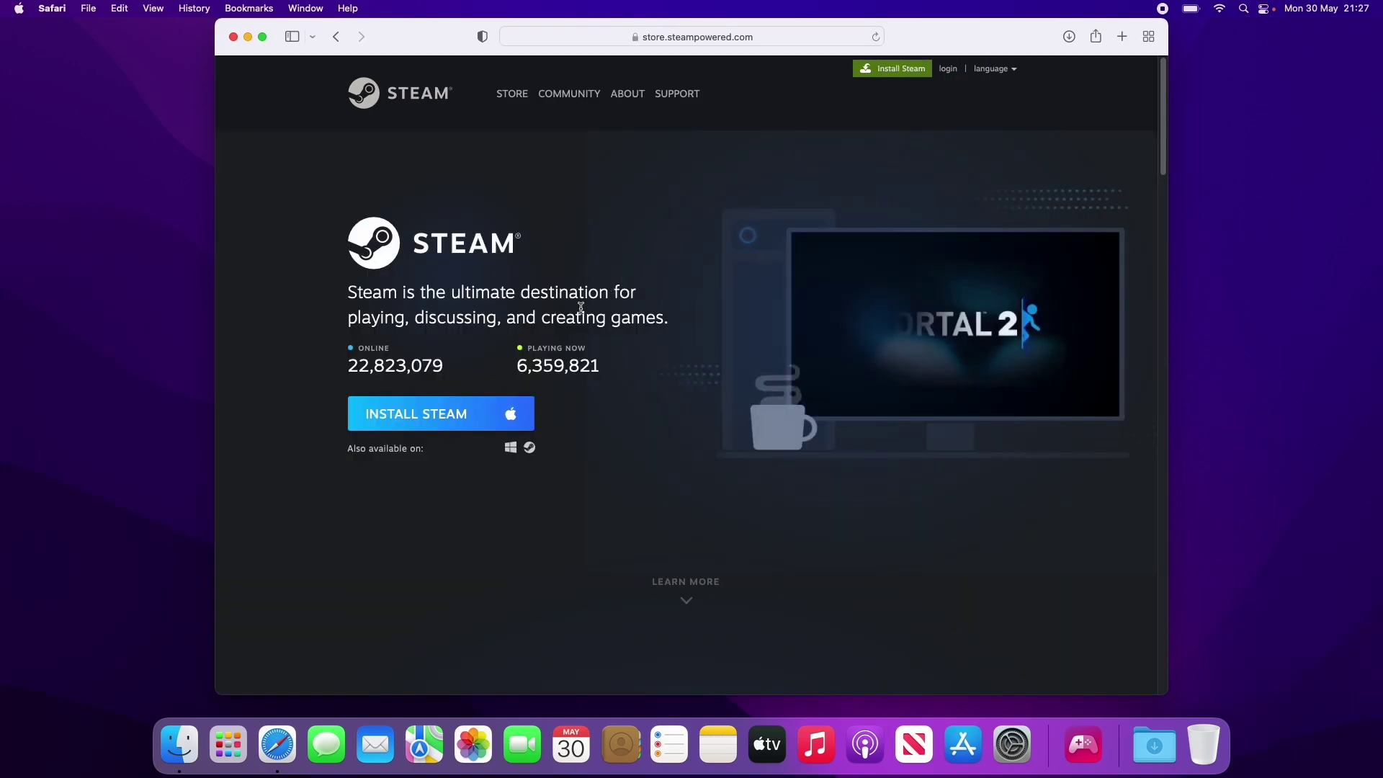
left_click(482, 422)
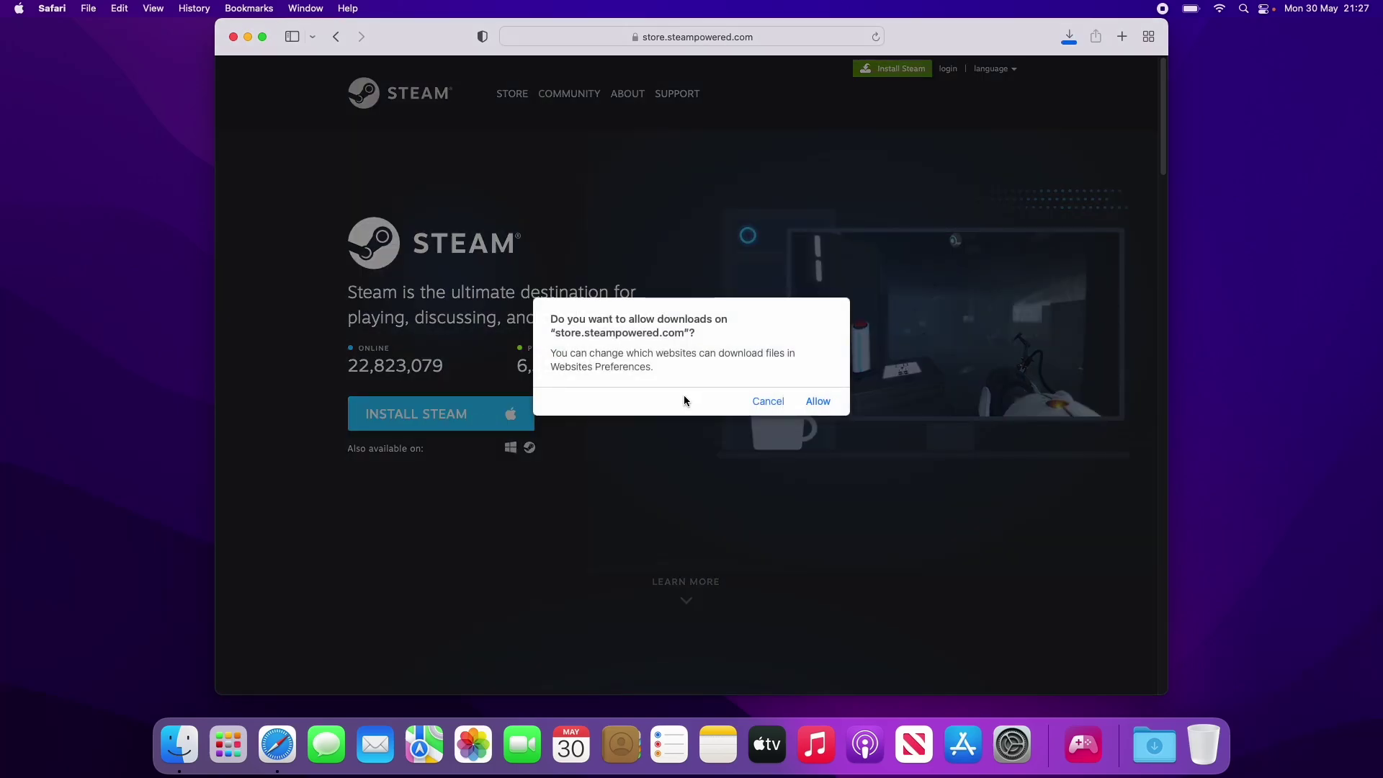
left_click(819, 404)
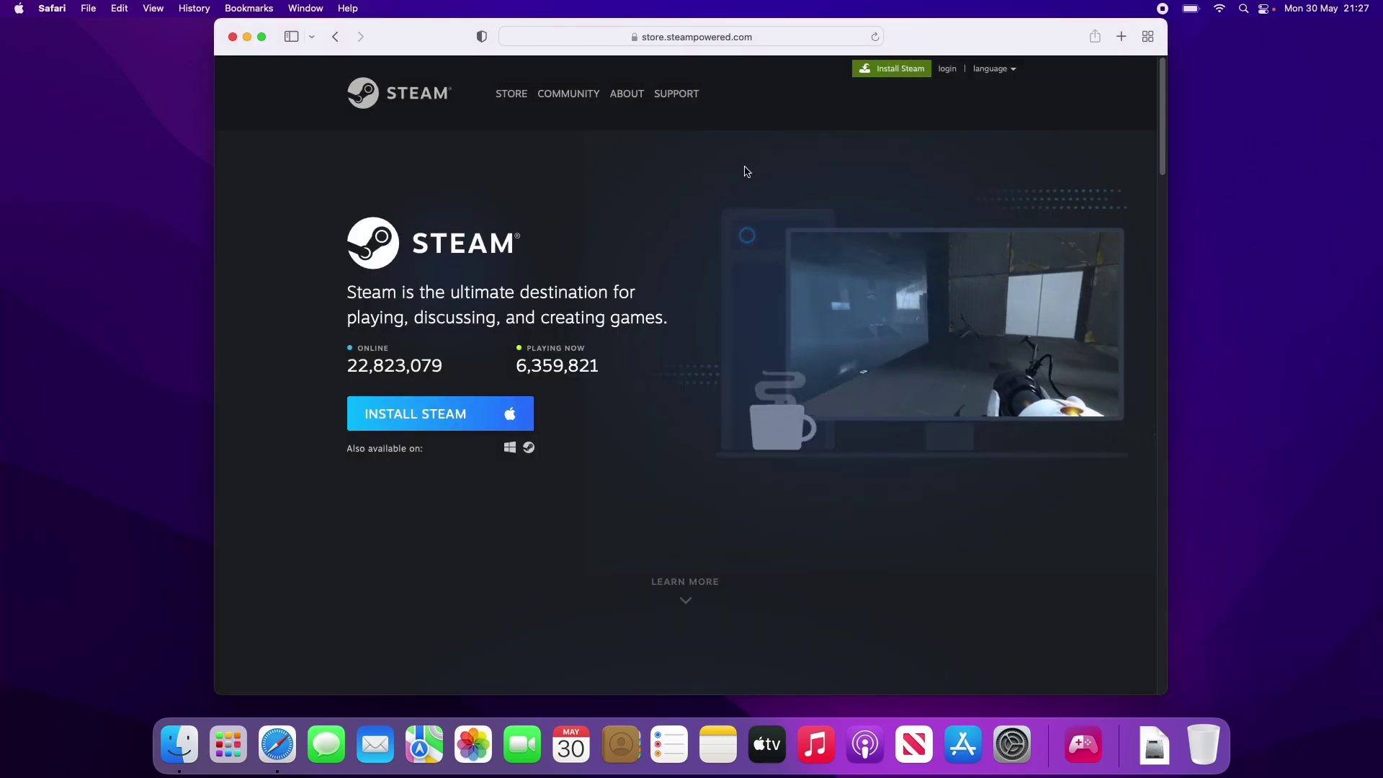
- Mount the downloaded steam.dmg from the Downloads folder in Finder
left_click(169, 735)
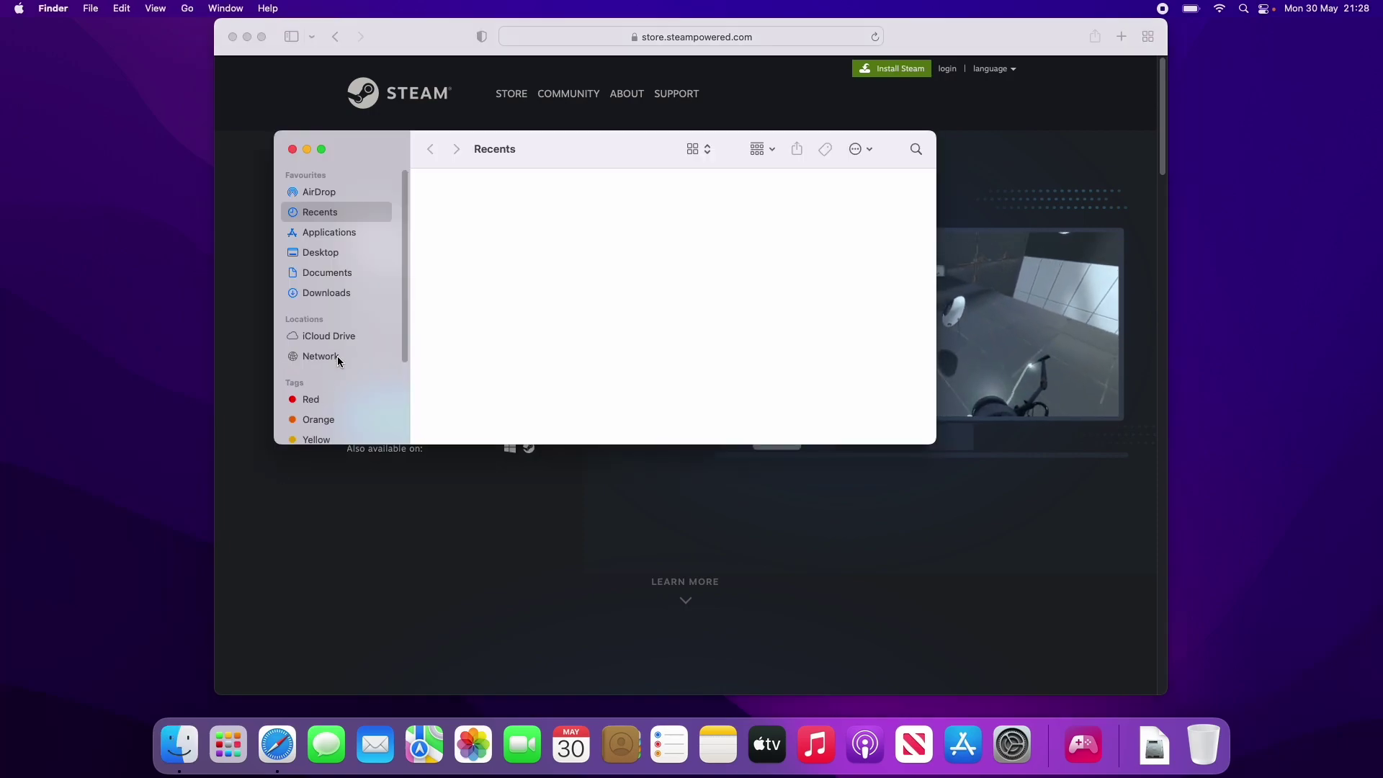
left_click(330, 294)
left_click(454, 204)
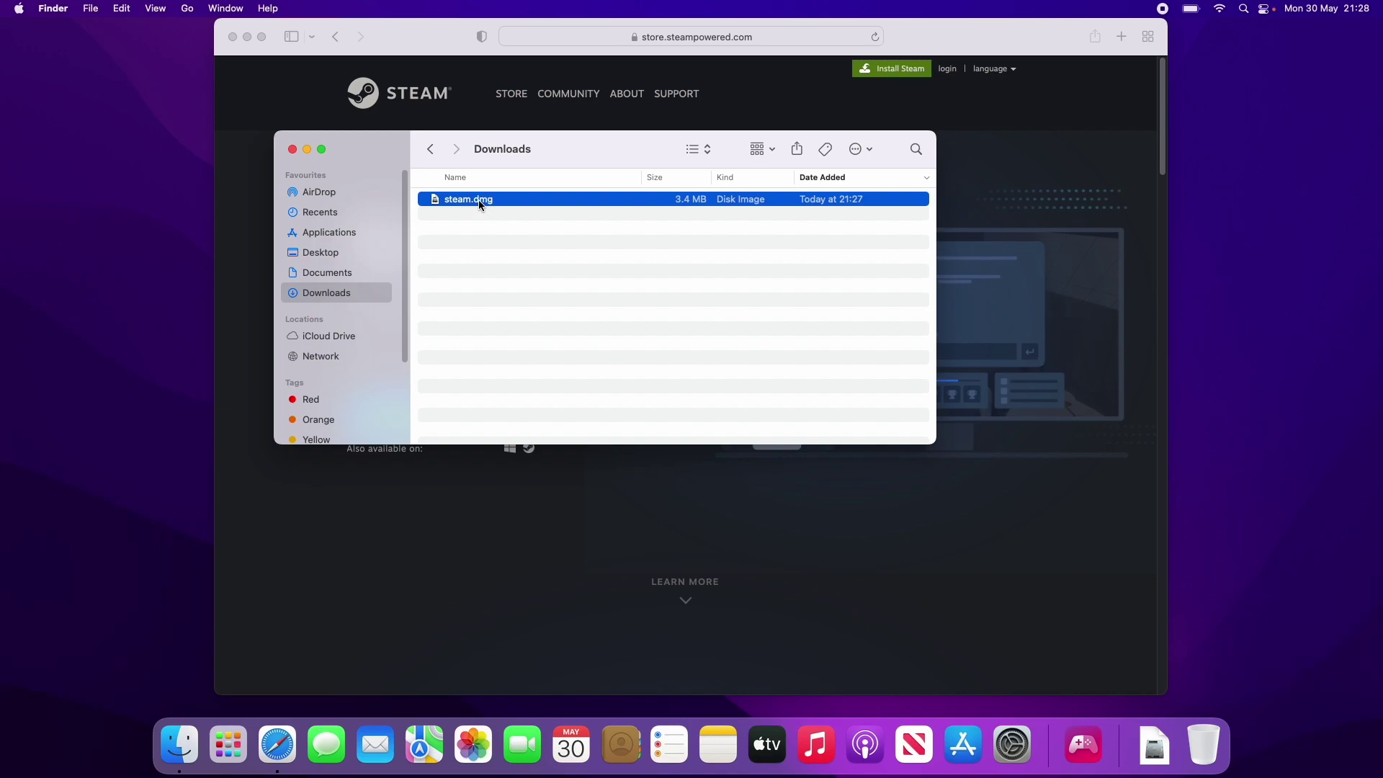
double_click(477, 199)
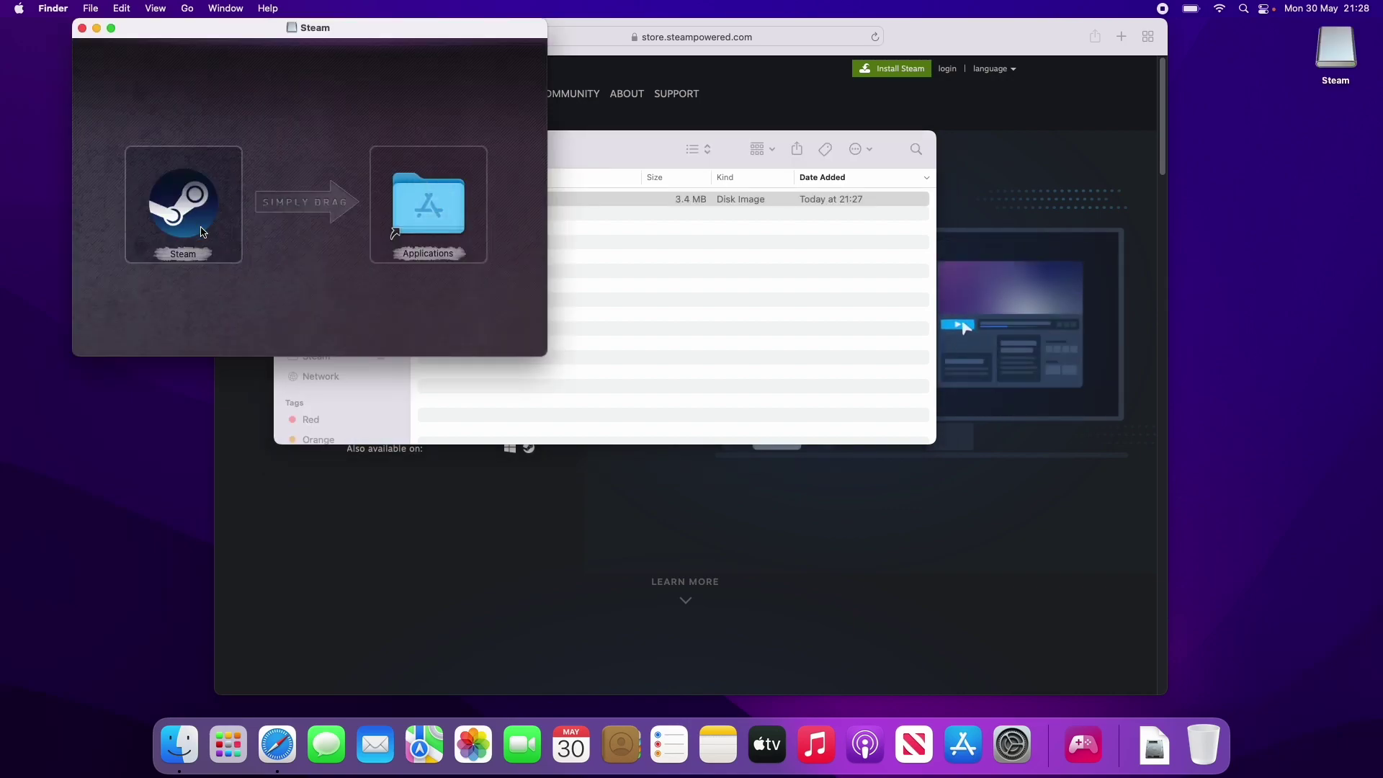
- Copy the Steam app from the disk image into the Applications folder
left_click(191, 208)
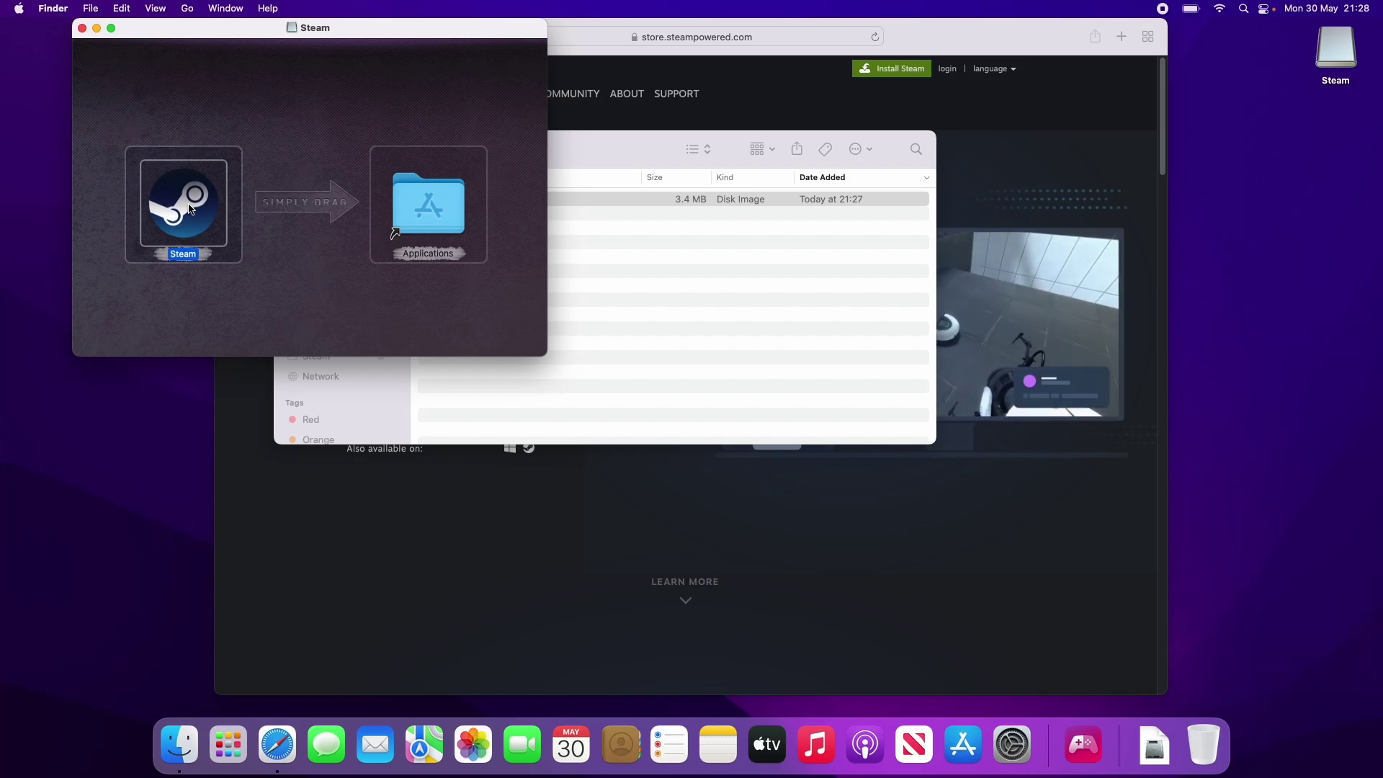
left_click_drag(191, 209, 420, 205)
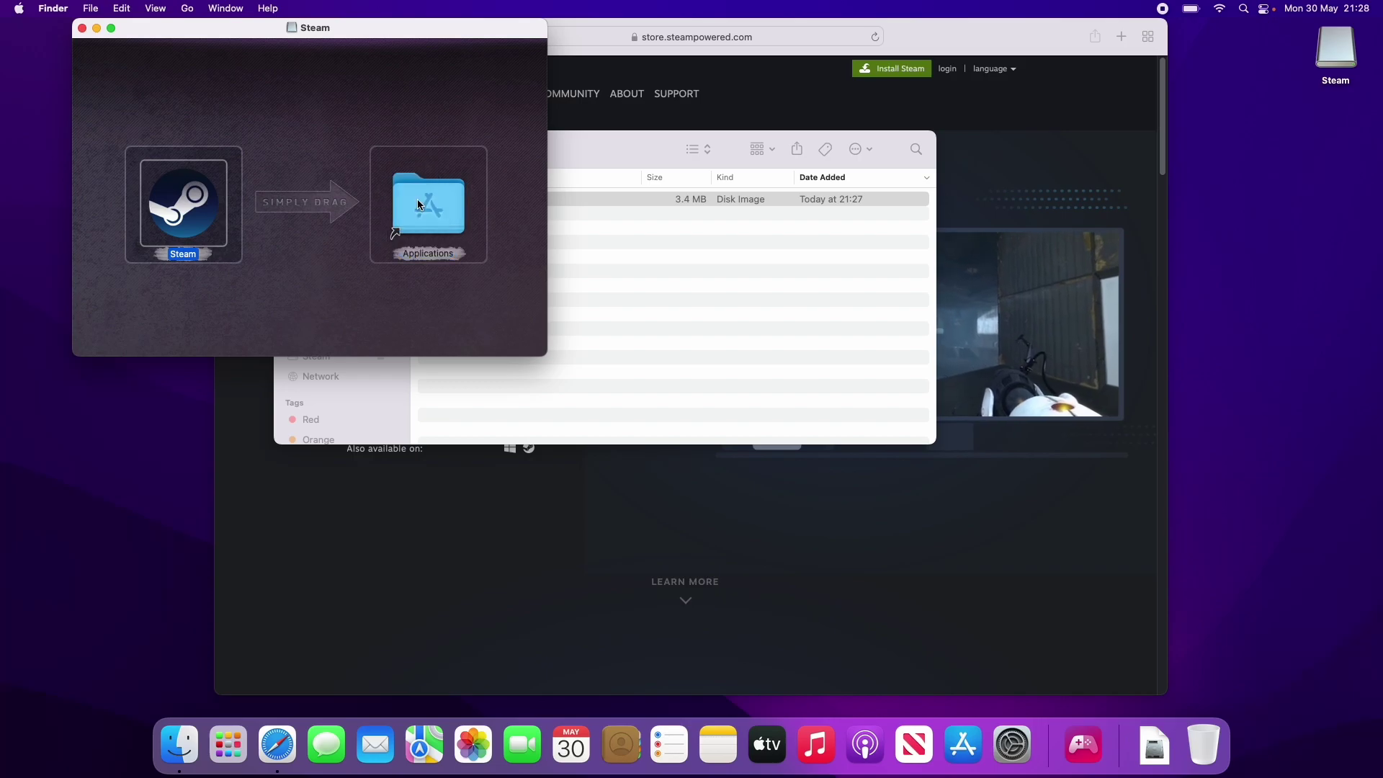
left_click(401, 302)
left_click(421, 207)
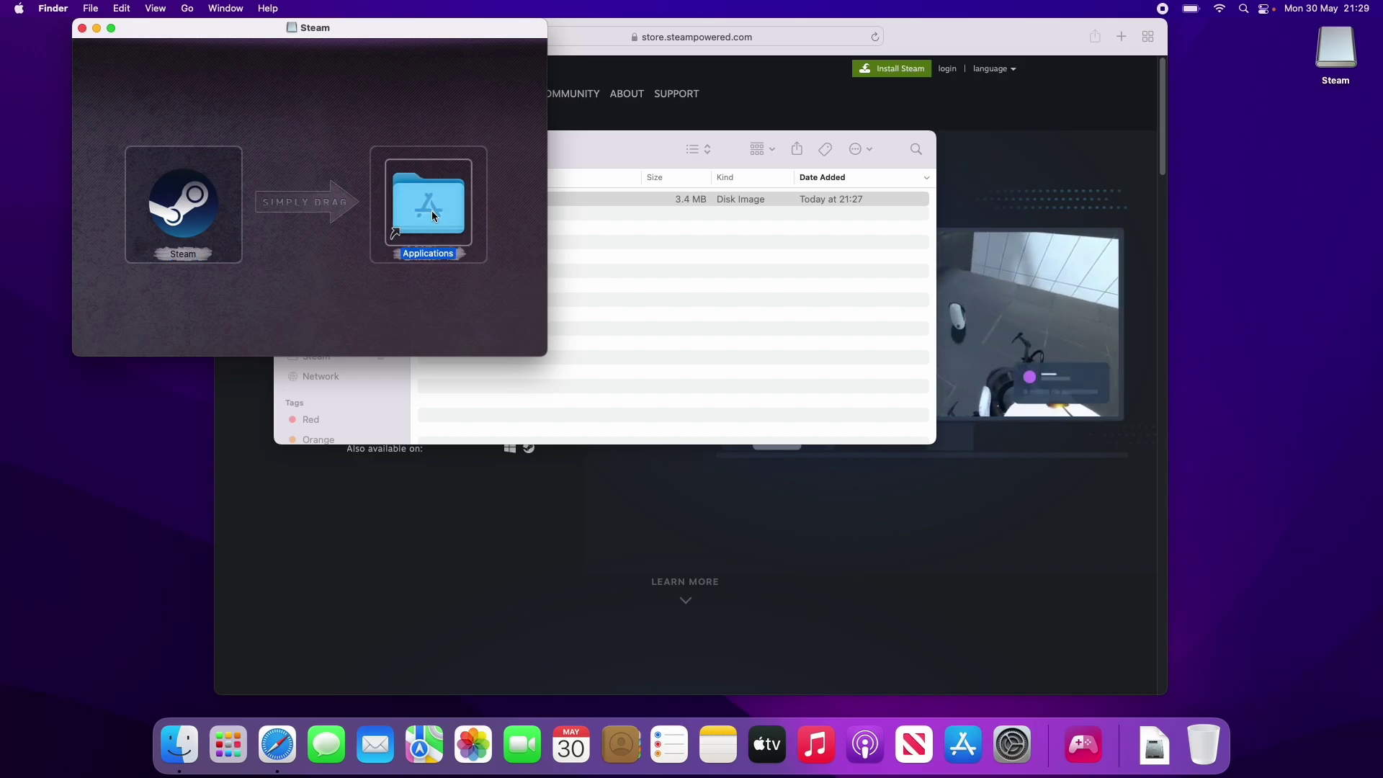
- Close the disk image window and launch the installed Steam app from Applications
left_click(89, 30)
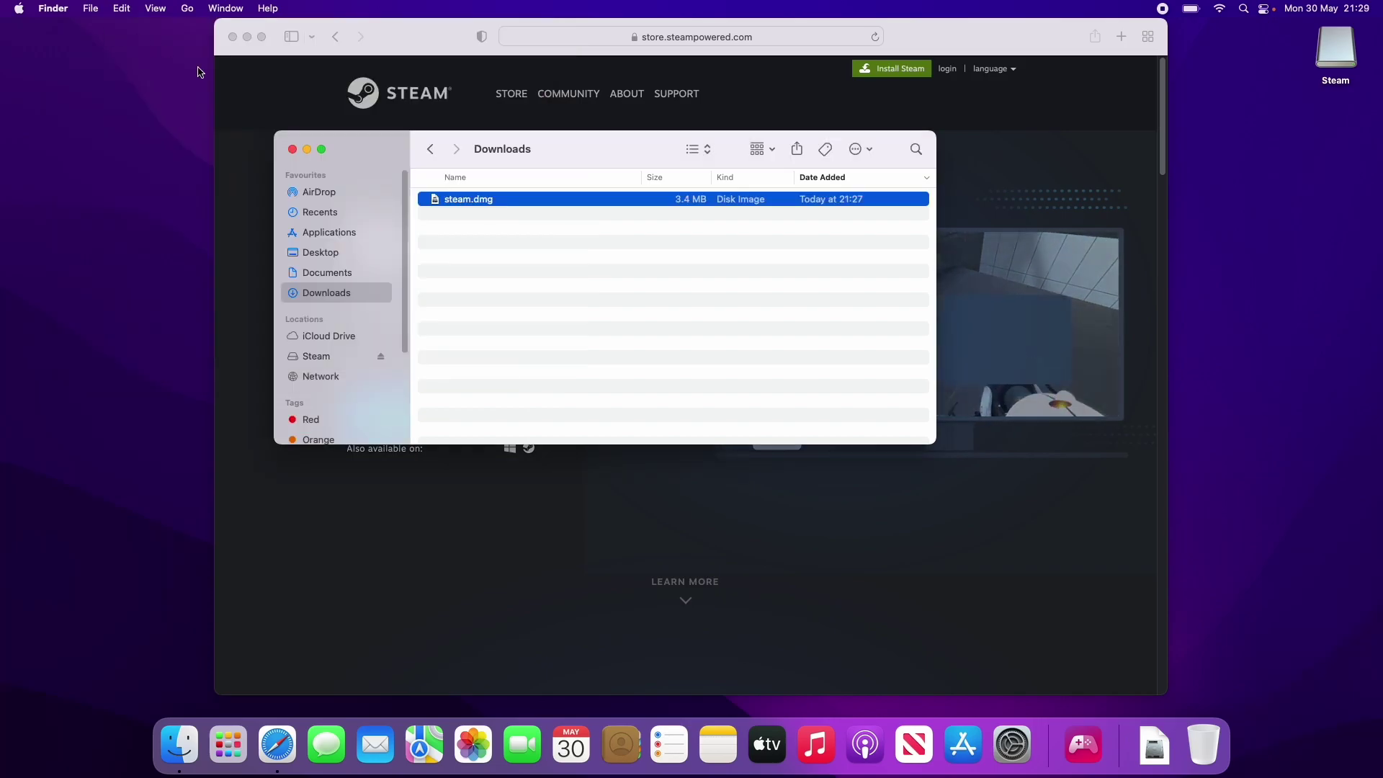
left_click(339, 233)
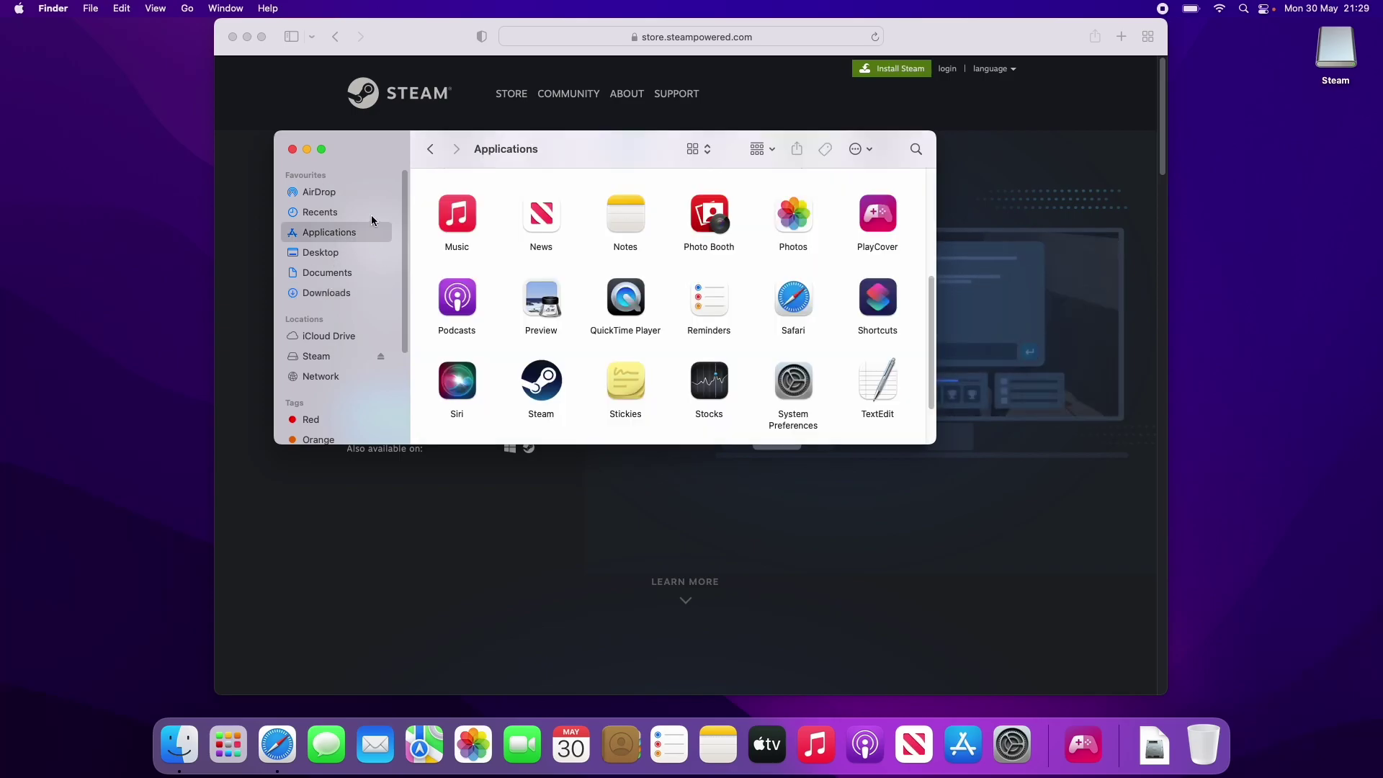
scroll(924, 304, "down", 1)
scroll(924, 304, "down", 2)
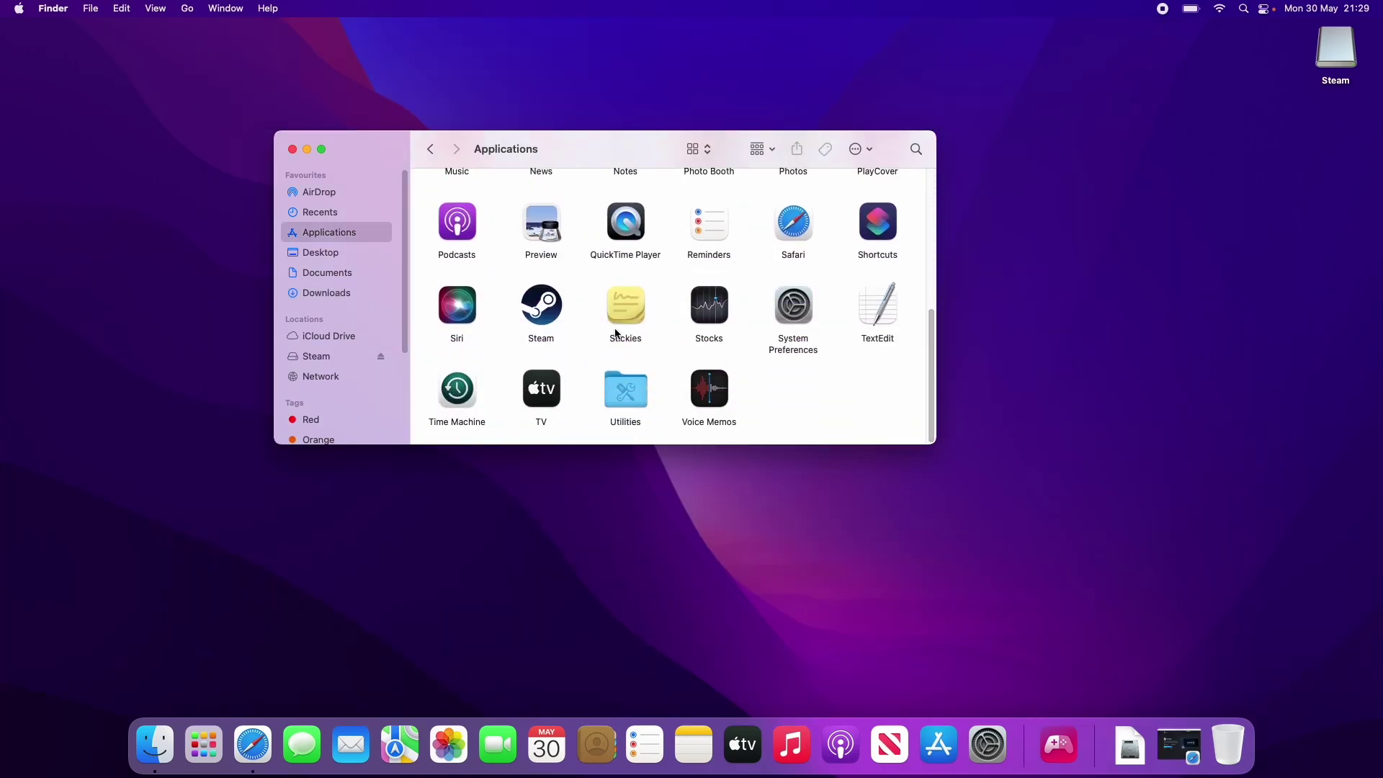
left_click(541, 317)
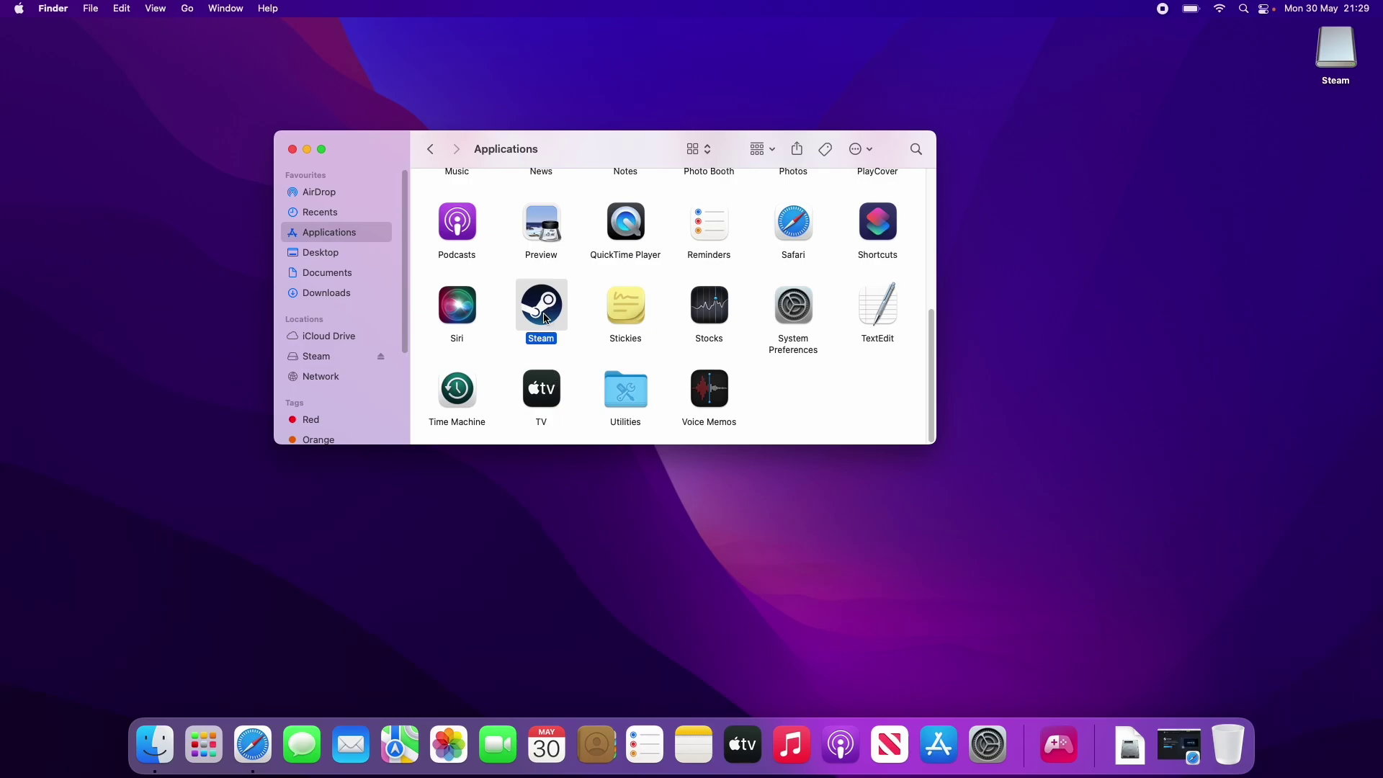
double_click(551, 314)
- Install Rosetta so Steam can run, confirming with the Mac password
mouse_move(717, 284)
left_mouse_down()
mouse_move(627, 249)
mouse_move(641, 229)
left_mouse_up()
left_click(734, 267)
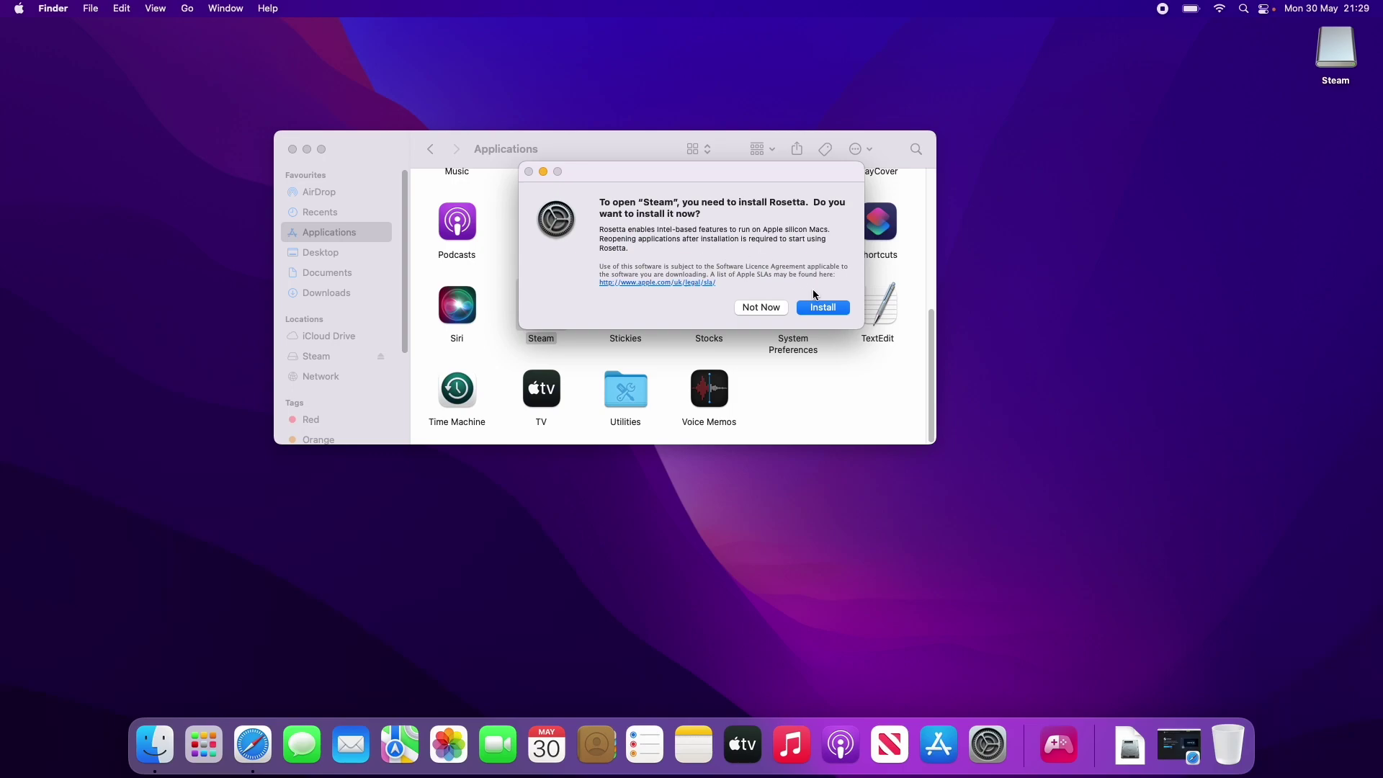
left_click(818, 308)
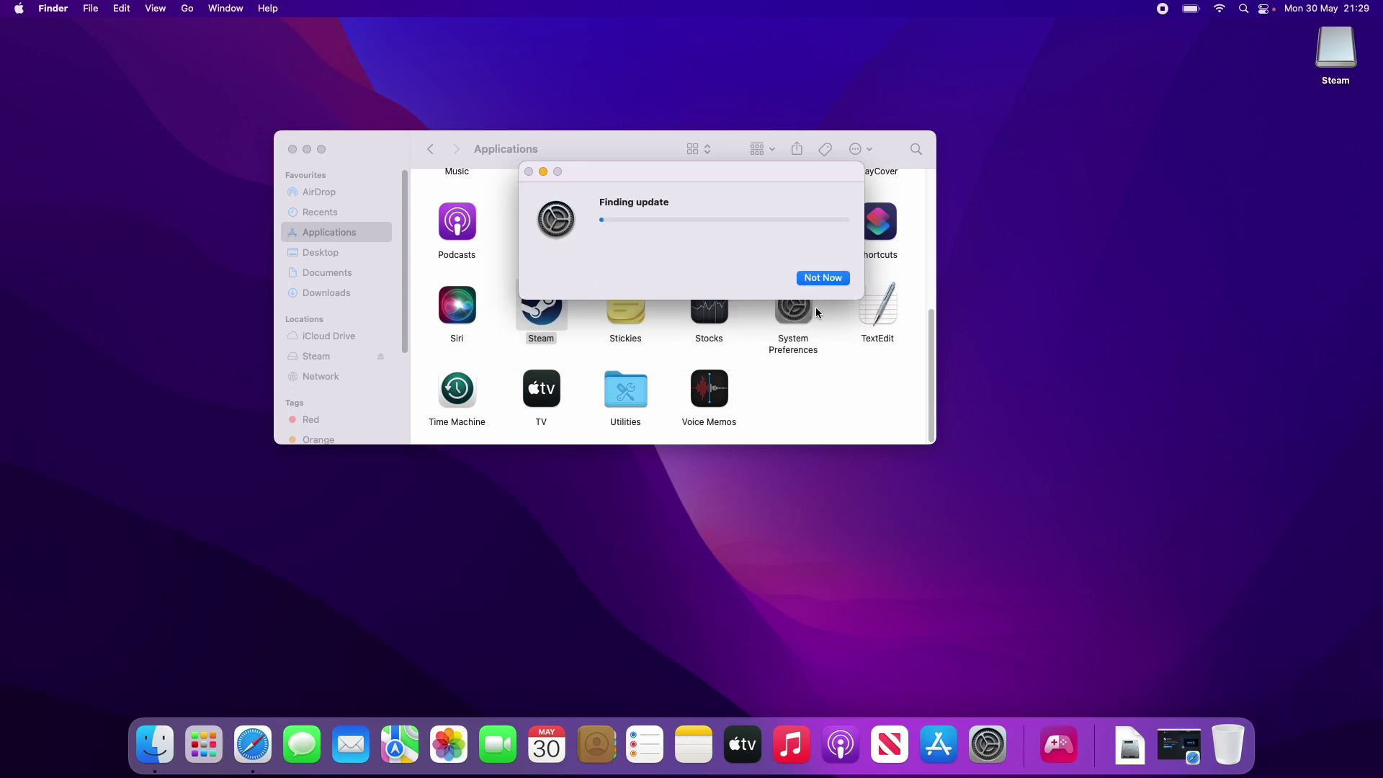
type("*********")
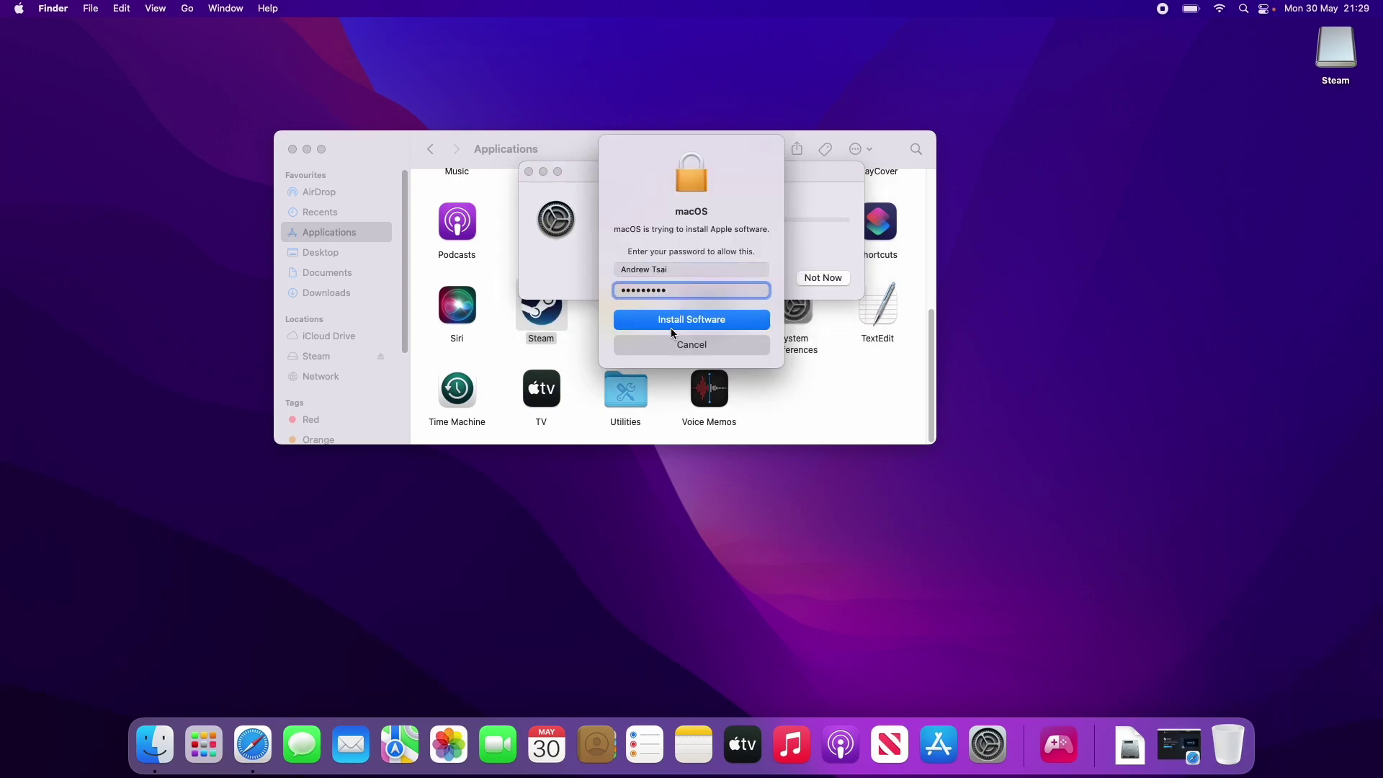
left_click(728, 322)
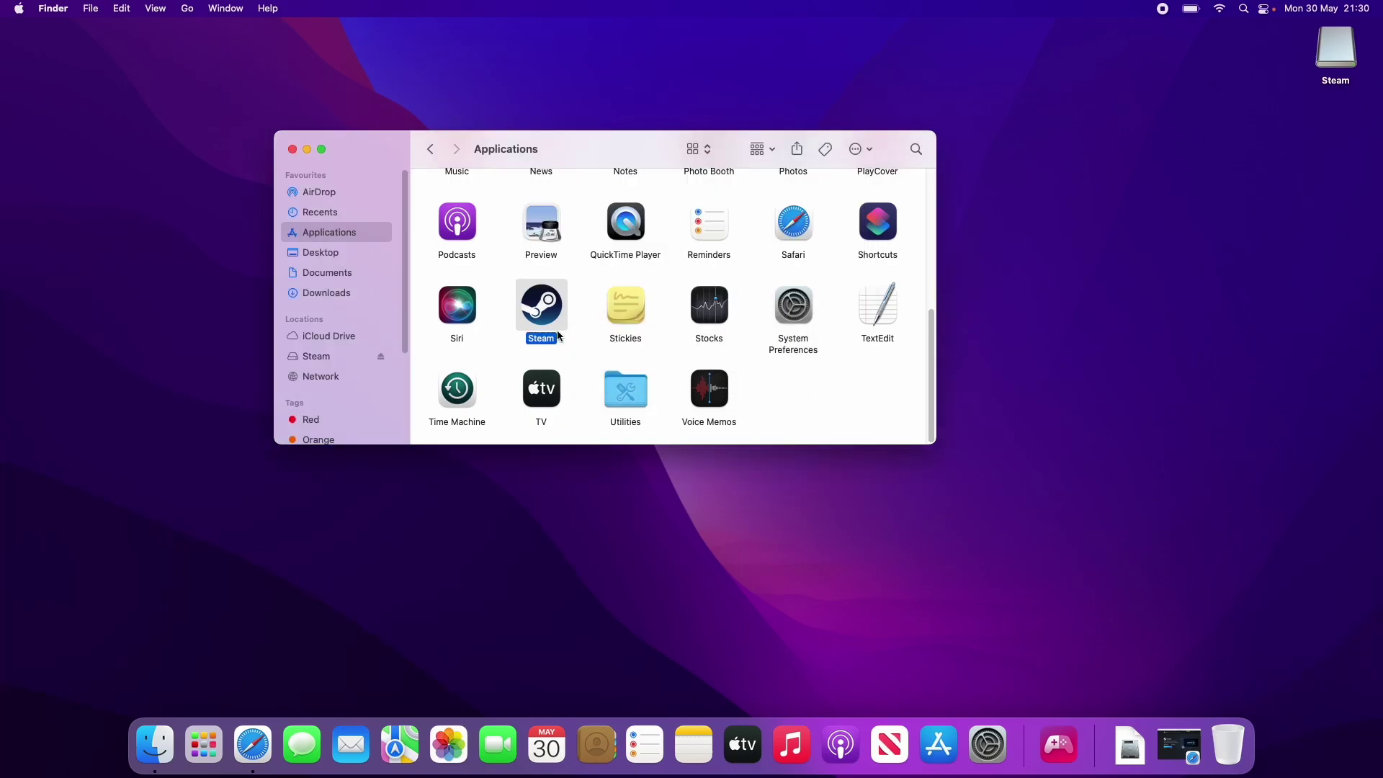
- Relaunch Steam from Applications and allow the internet-downloaded app to open
double_click(545, 318)
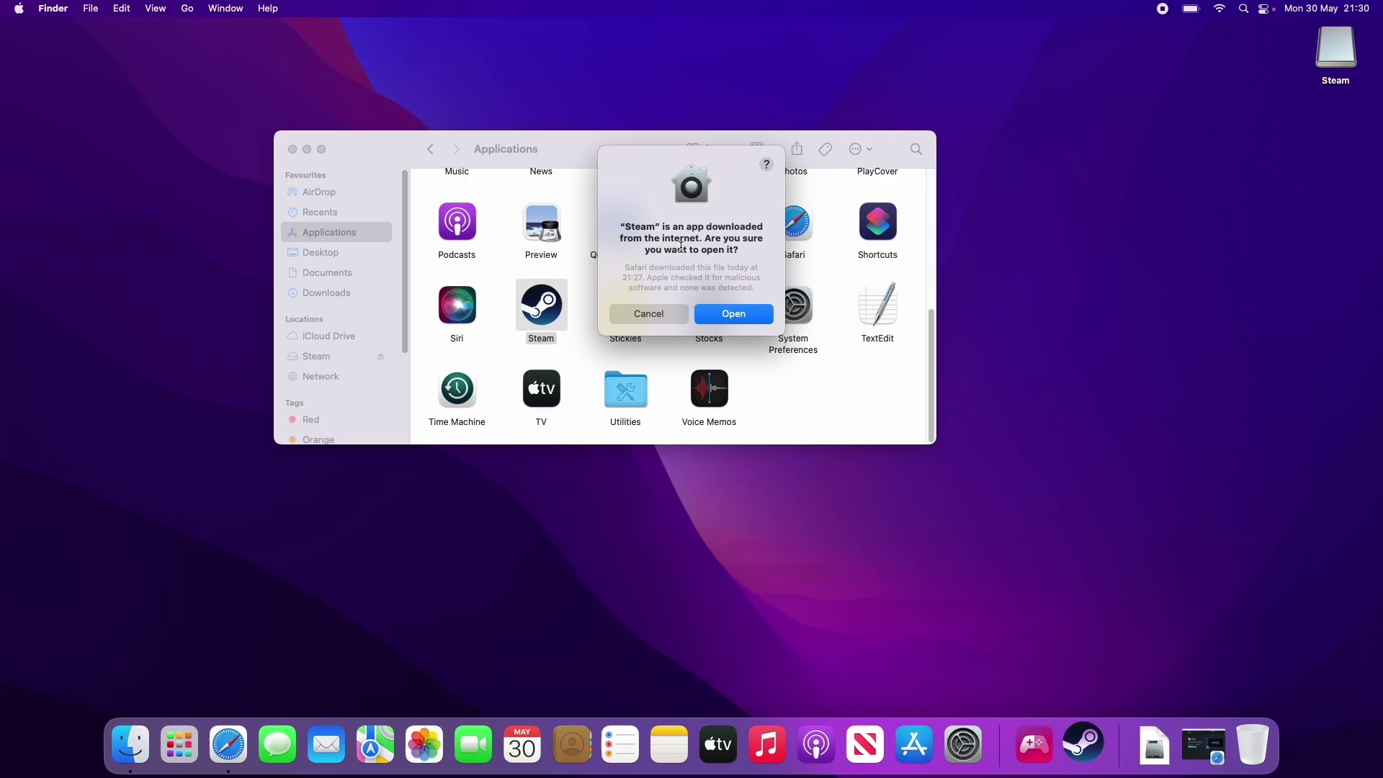
left_click_drag(707, 227, 725, 235)
left_click(725, 235)
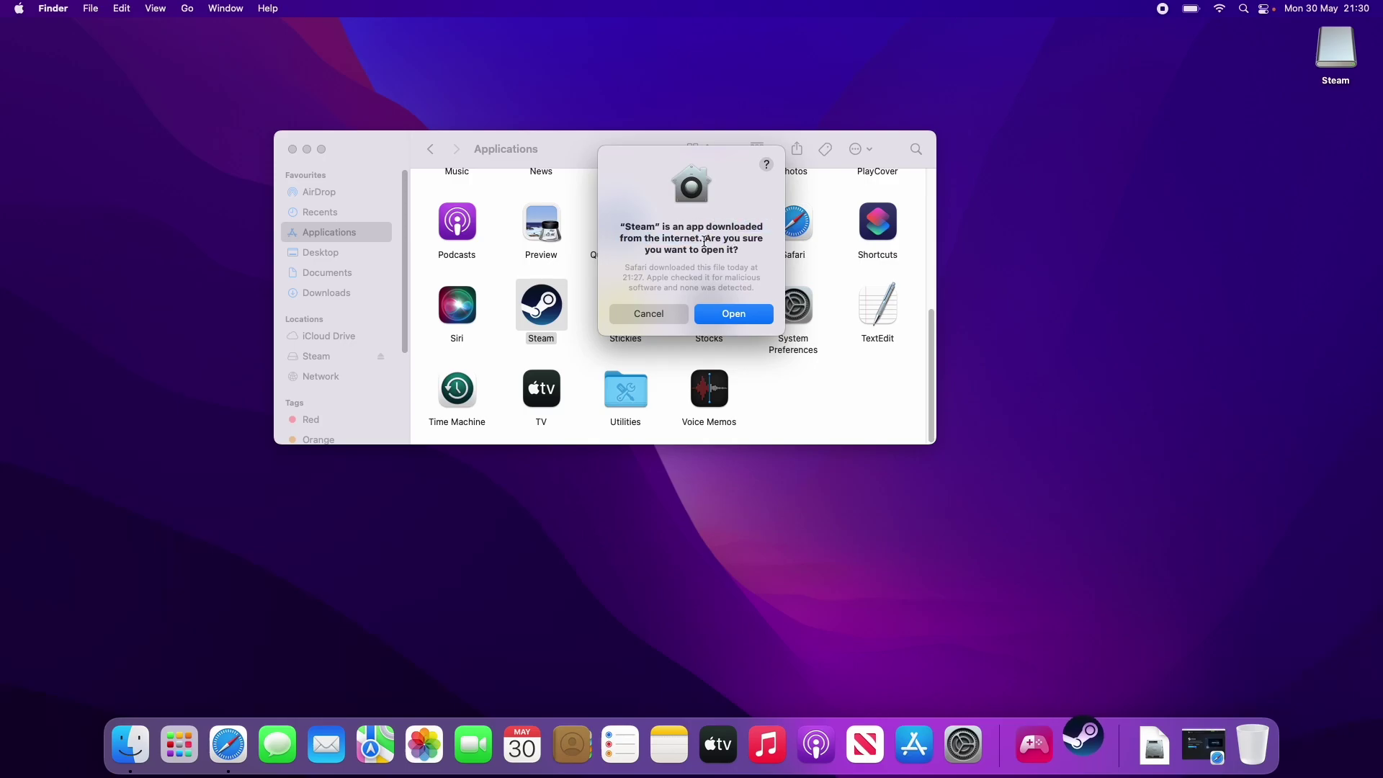
left_click(733, 314)
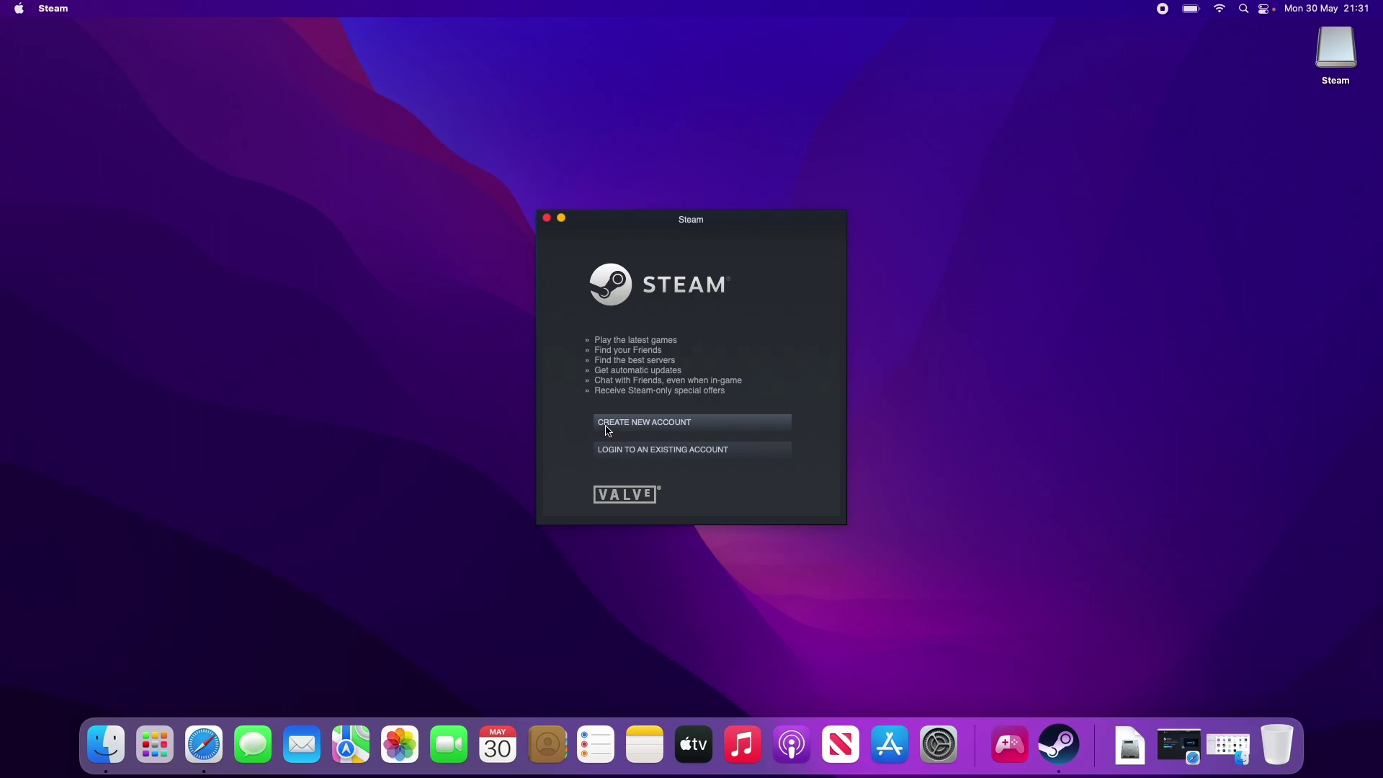
- Open the Create New Account form, scroll through it, then close it to return to login
left_click(628, 430)
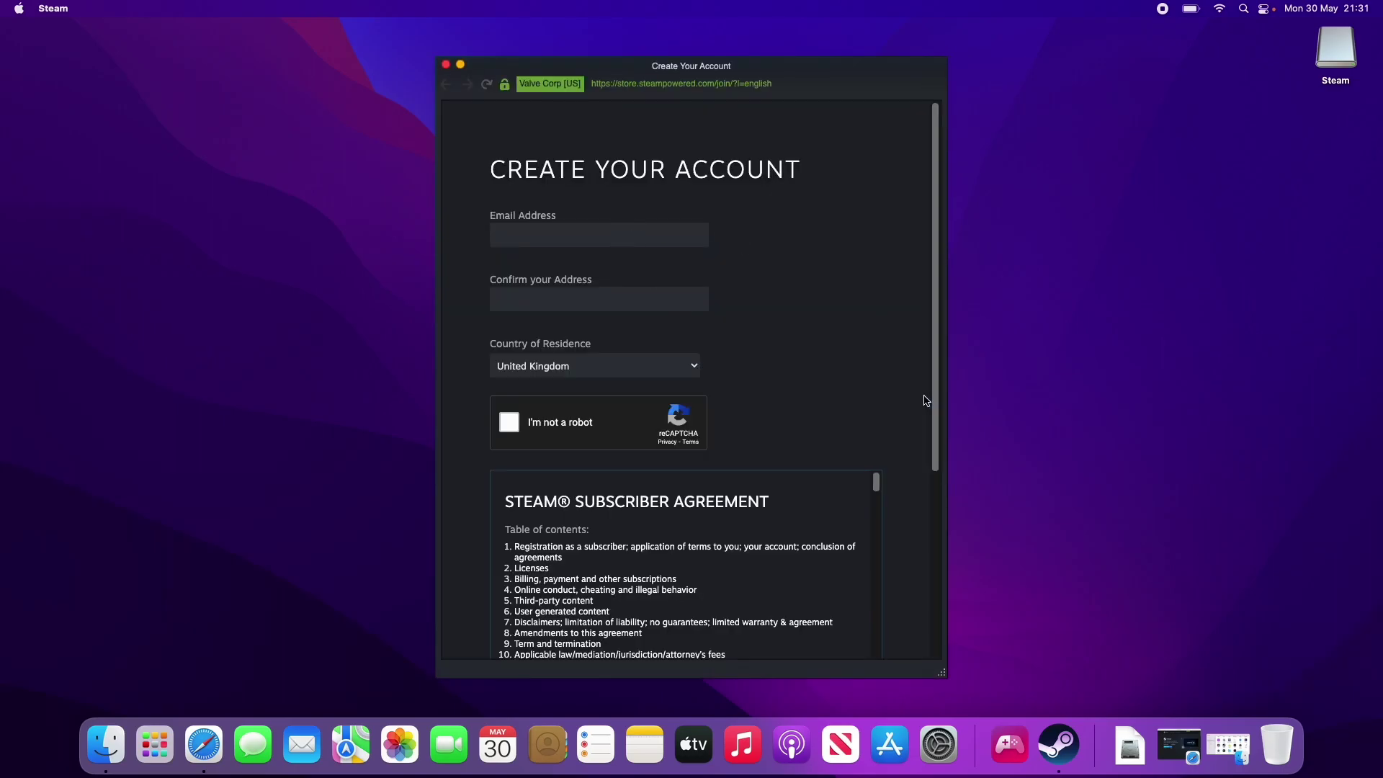
scroll(926, 395, "down", 5)
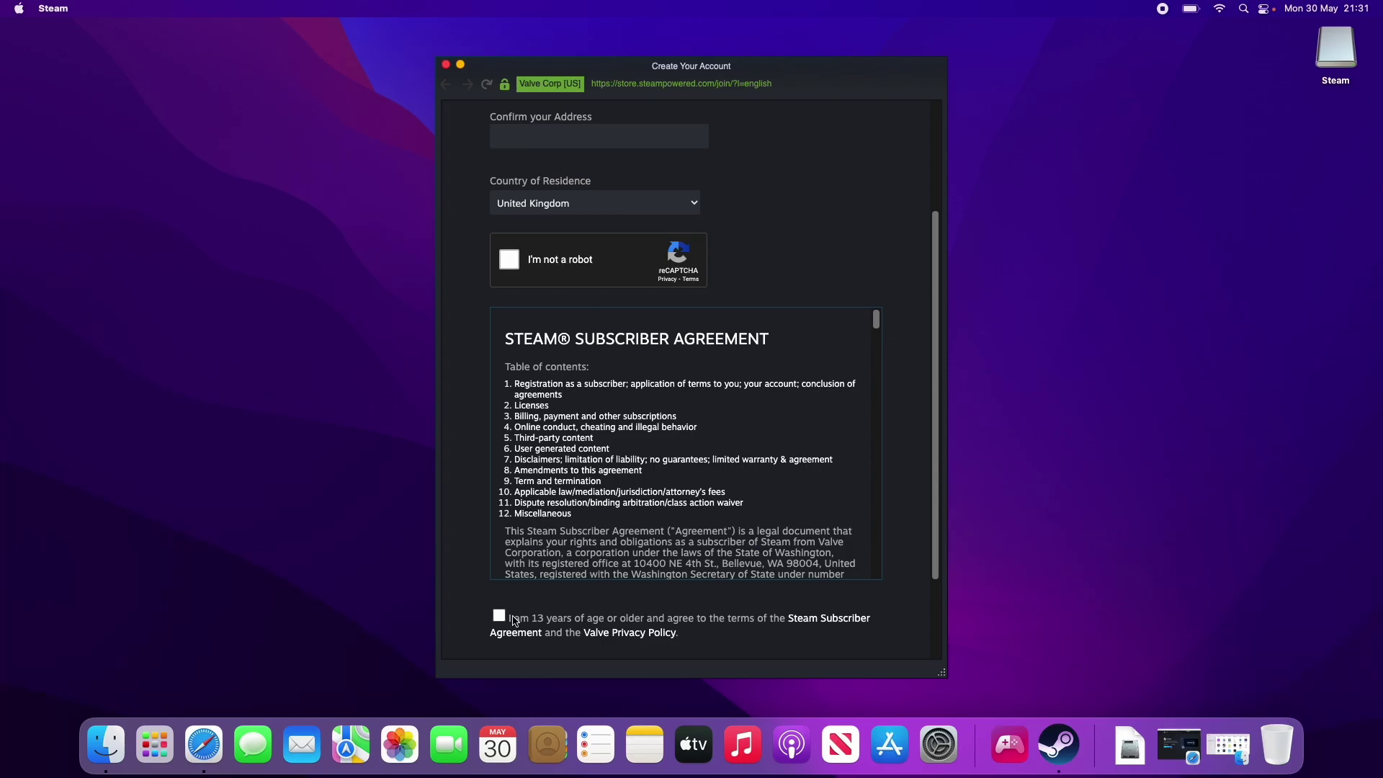
scroll(503, 623, "down", 3)
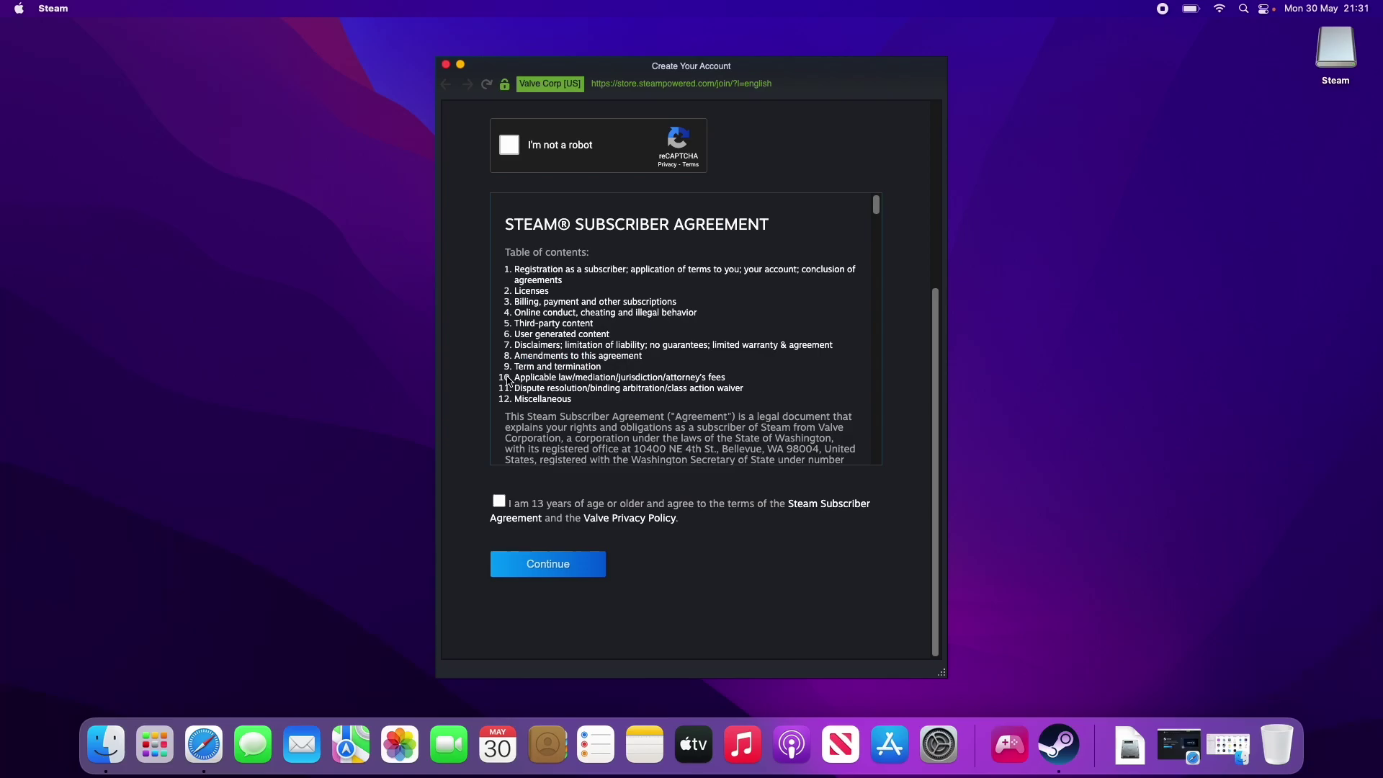
key("super+w")
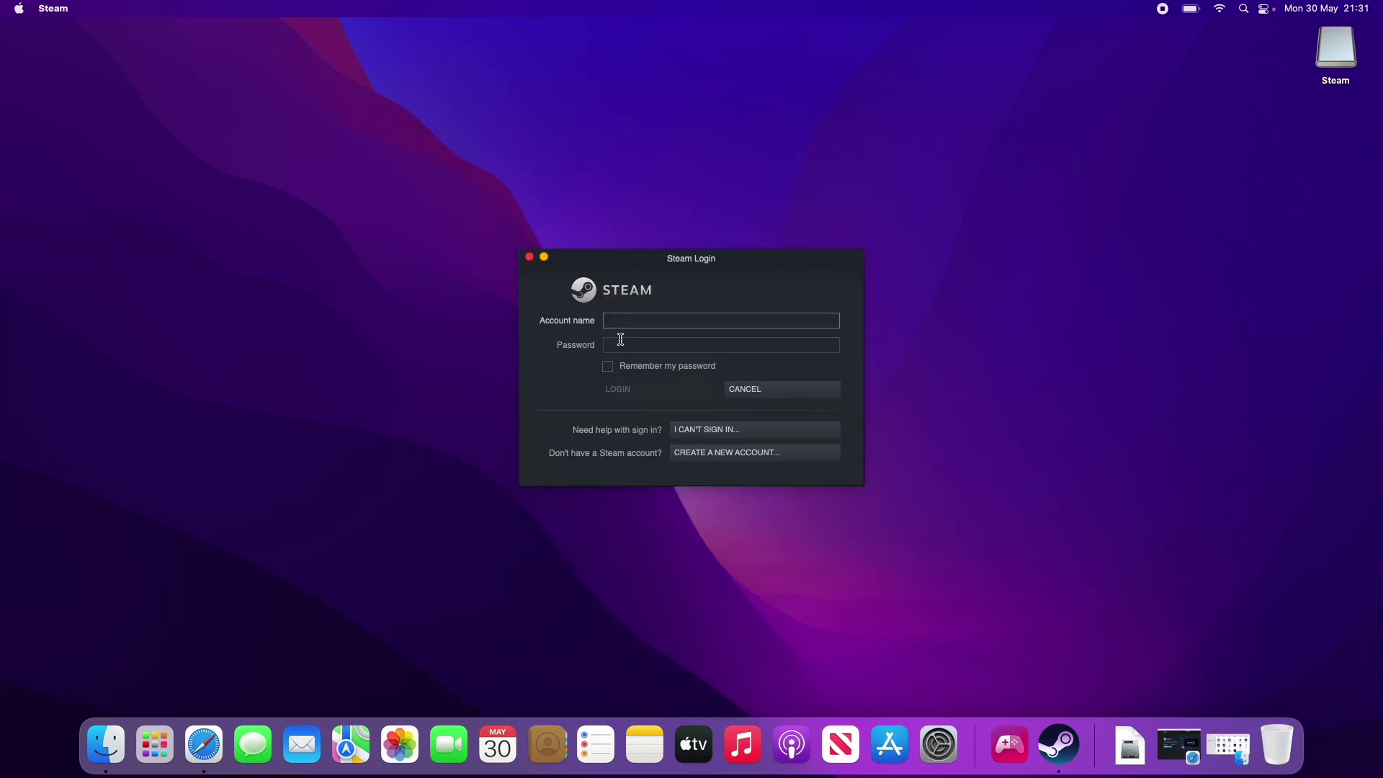
- Log in with the account name and password, then authorize this Mac with the emailed Steam Guard code
left_click(620, 392)
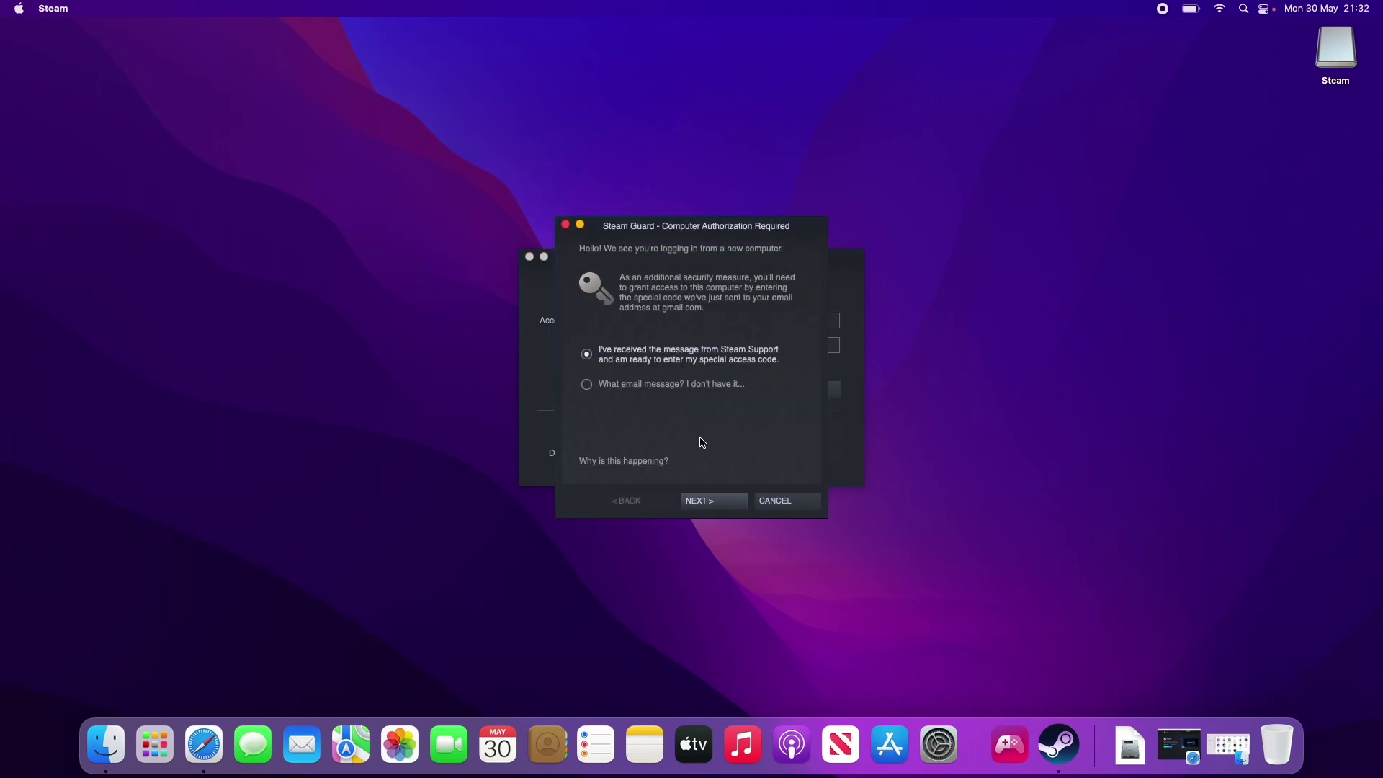
left_click(718, 504)
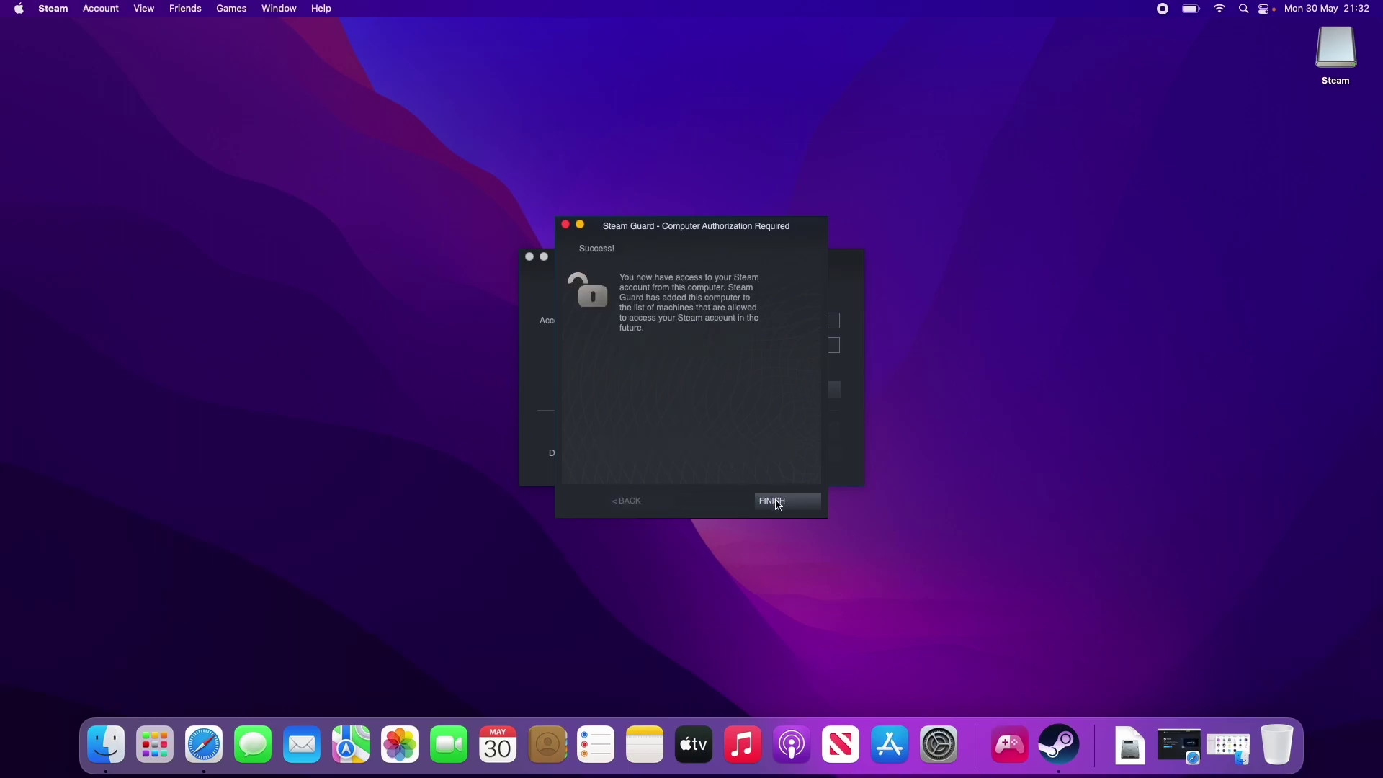
left_click(779, 504)
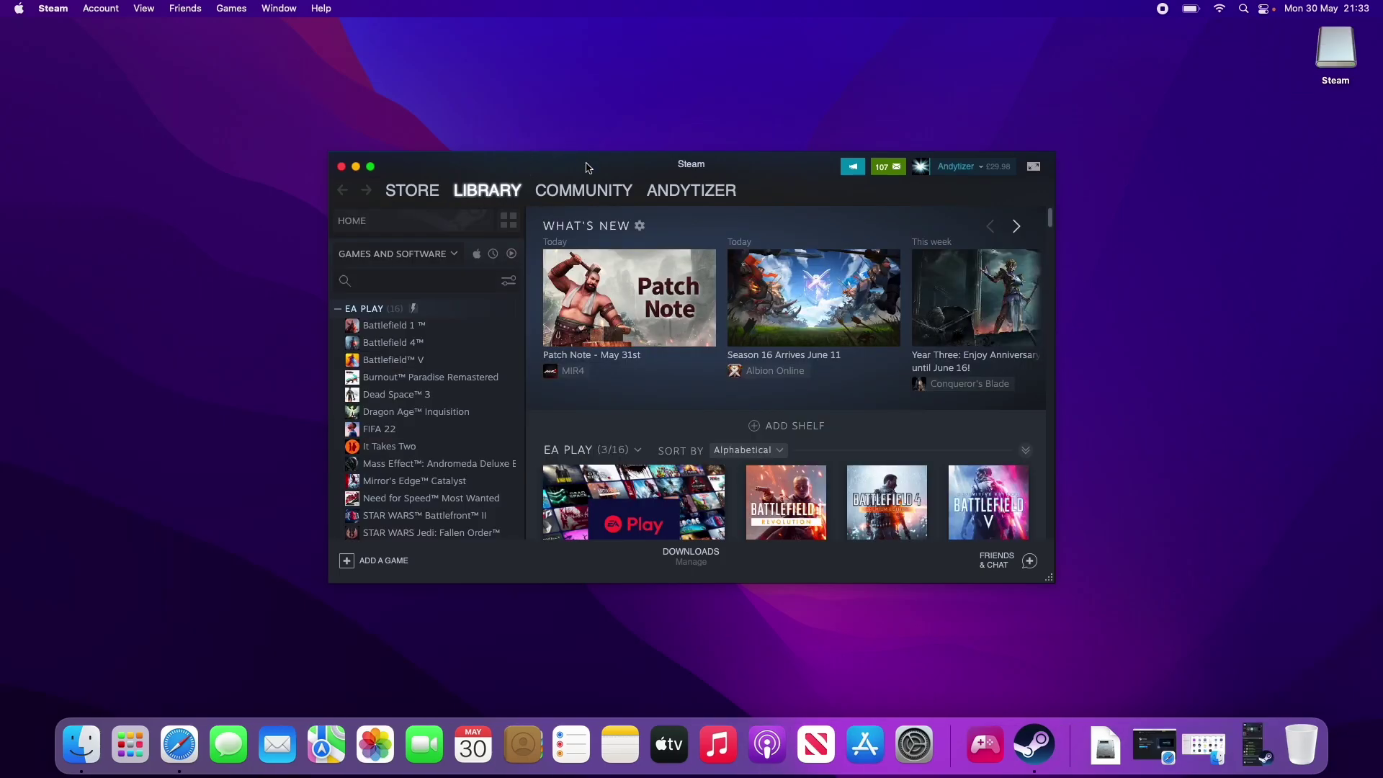
- Filter the Steam library to show only macOS-compatible games
left_click(476, 255)
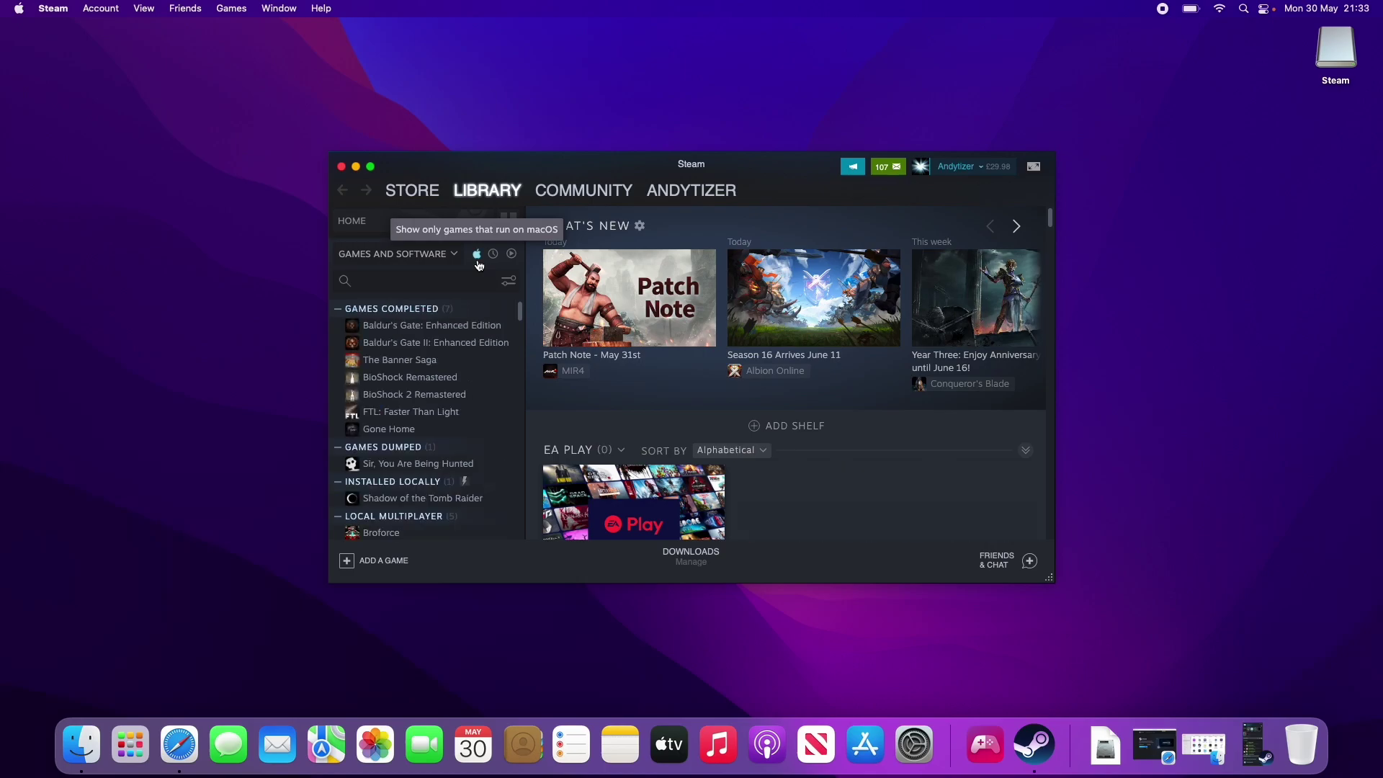
scroll(520, 346, "down", 3)
scroll(520, 346, "down", 2)
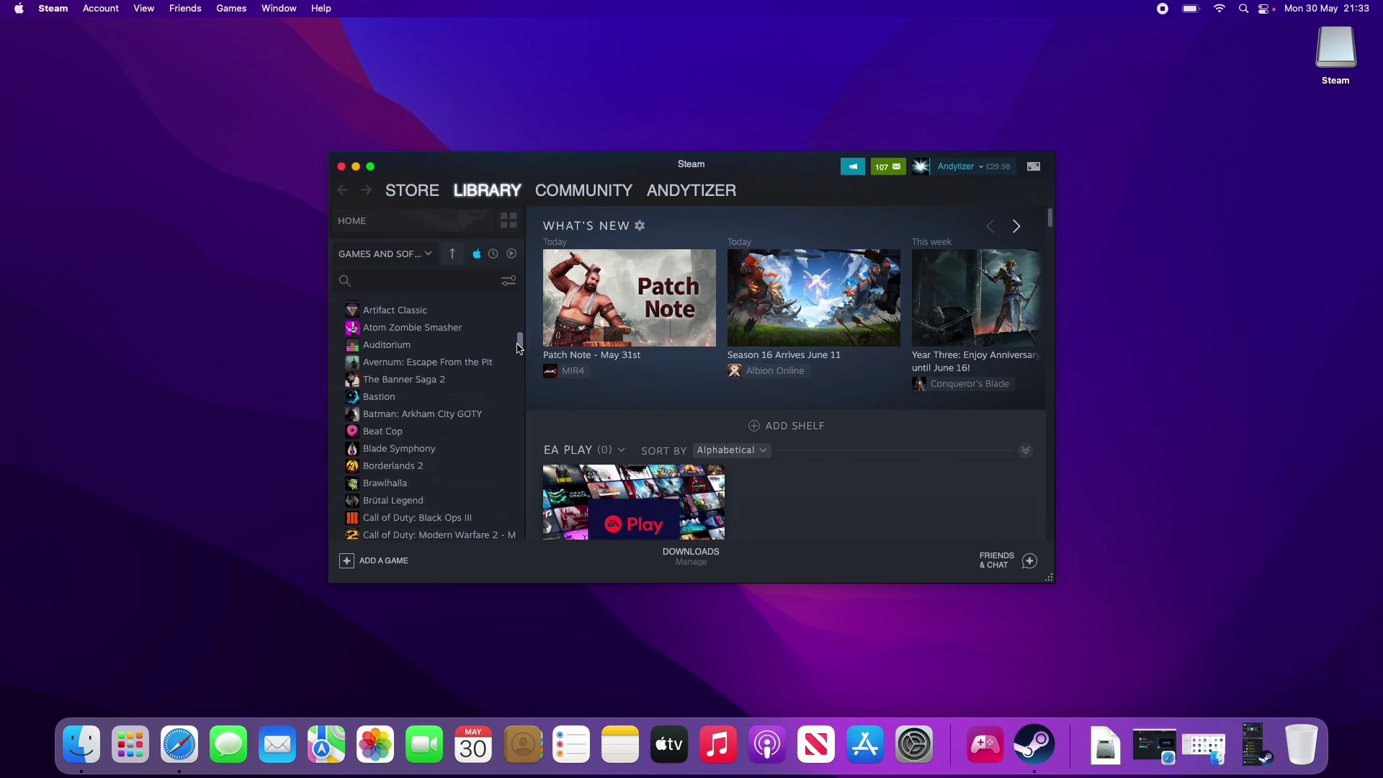
- Open the Store's macOS category and scroll through its listings
left_click(412, 190)
scroll(835, 341, "down", 3)
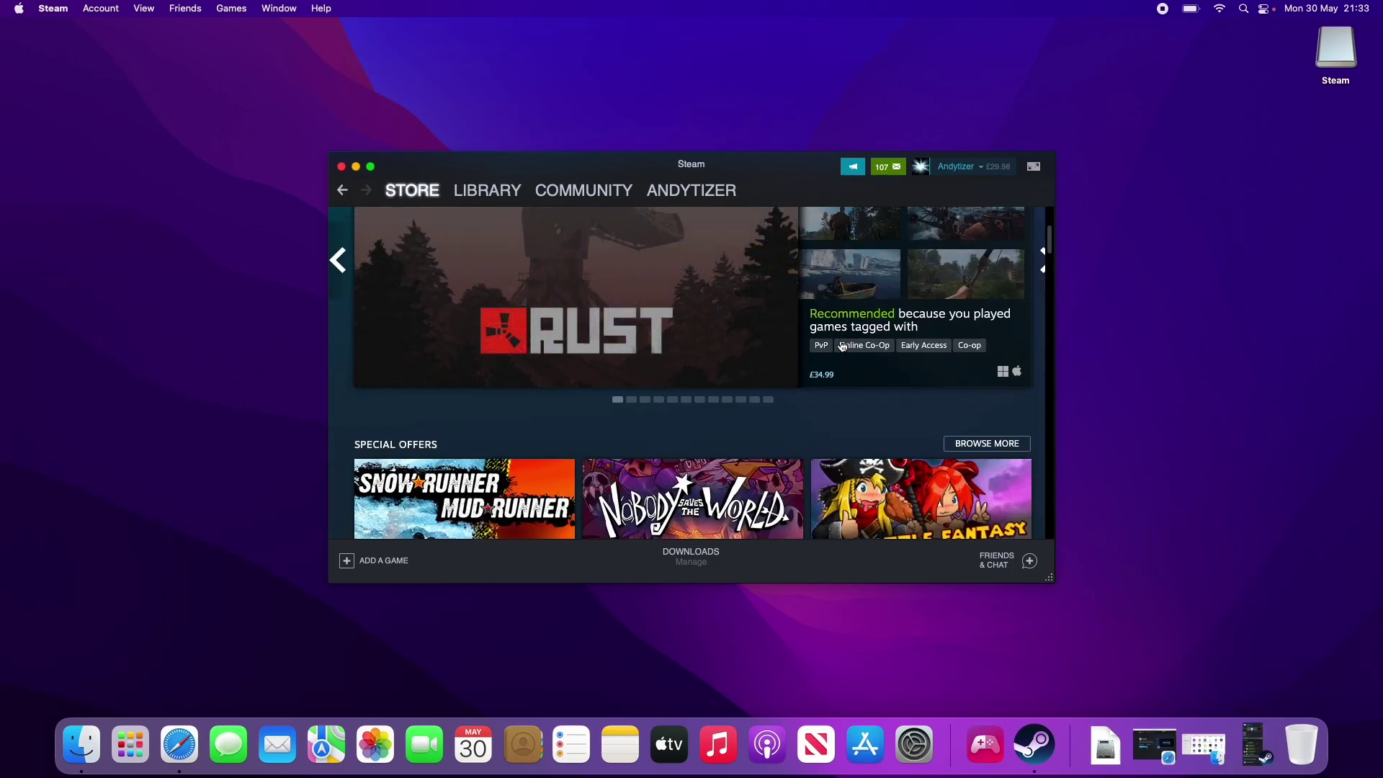
scroll(836, 340, "up", 3)
mouse_move(590, 241)
scroll(595, 428, "down", 3)
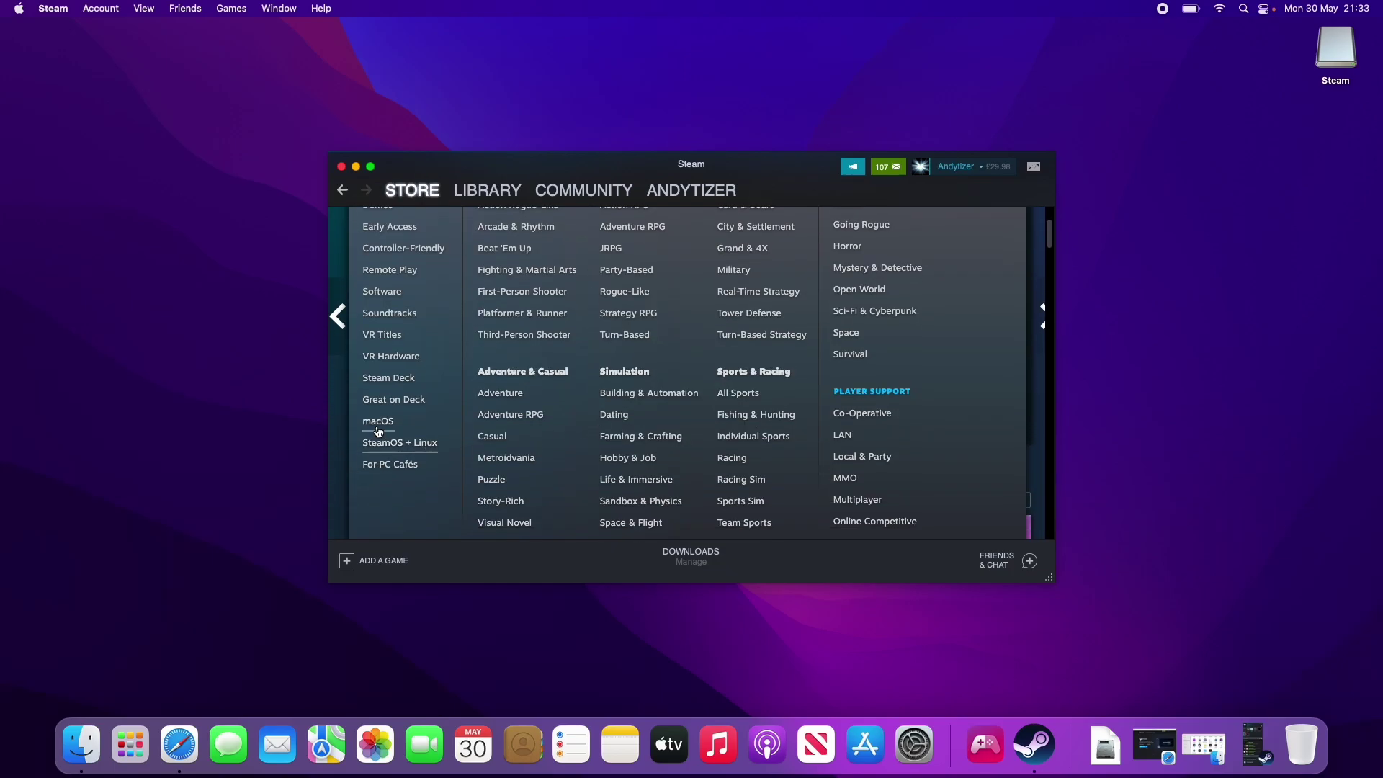
left_click(404, 419)
scroll(677, 393, "down", 5)
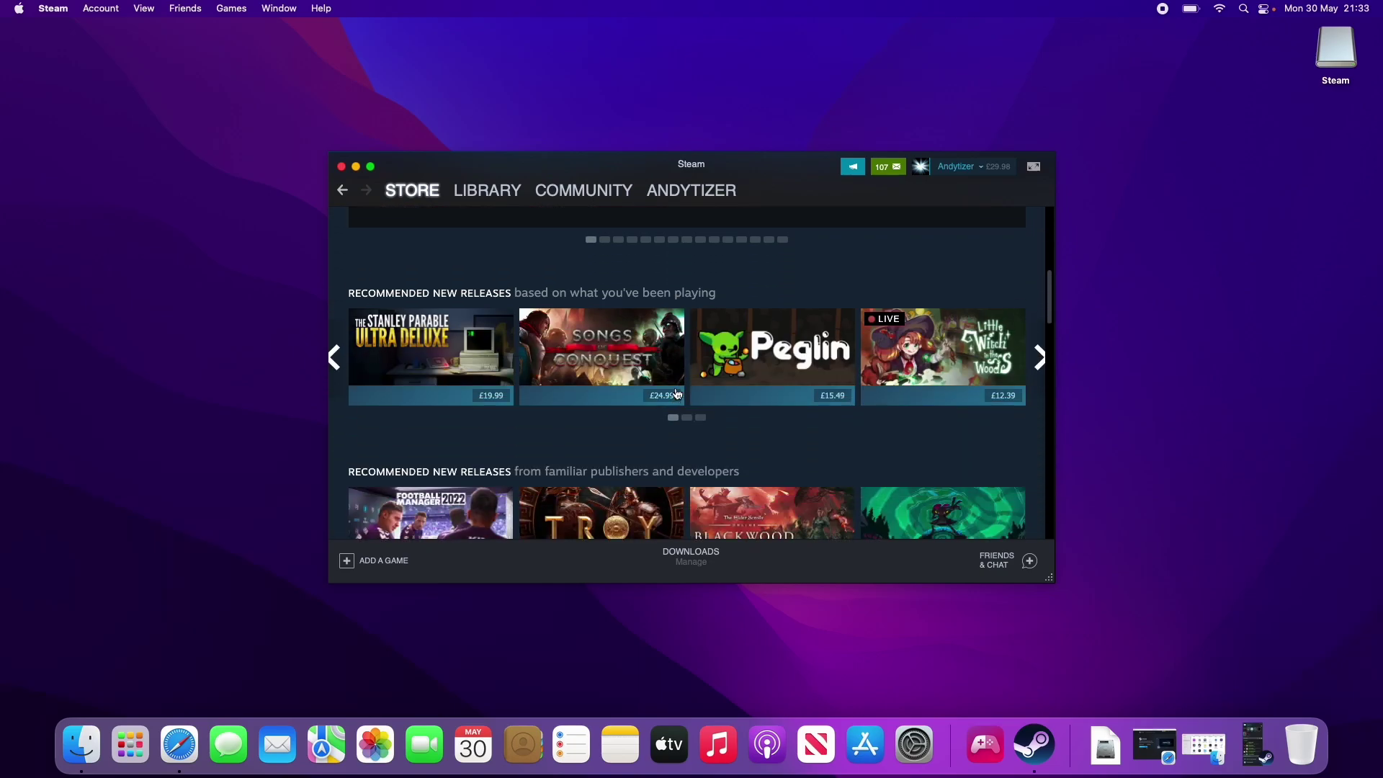
scroll(677, 393, "down", 8)
scroll(675, 391, "up", 2)
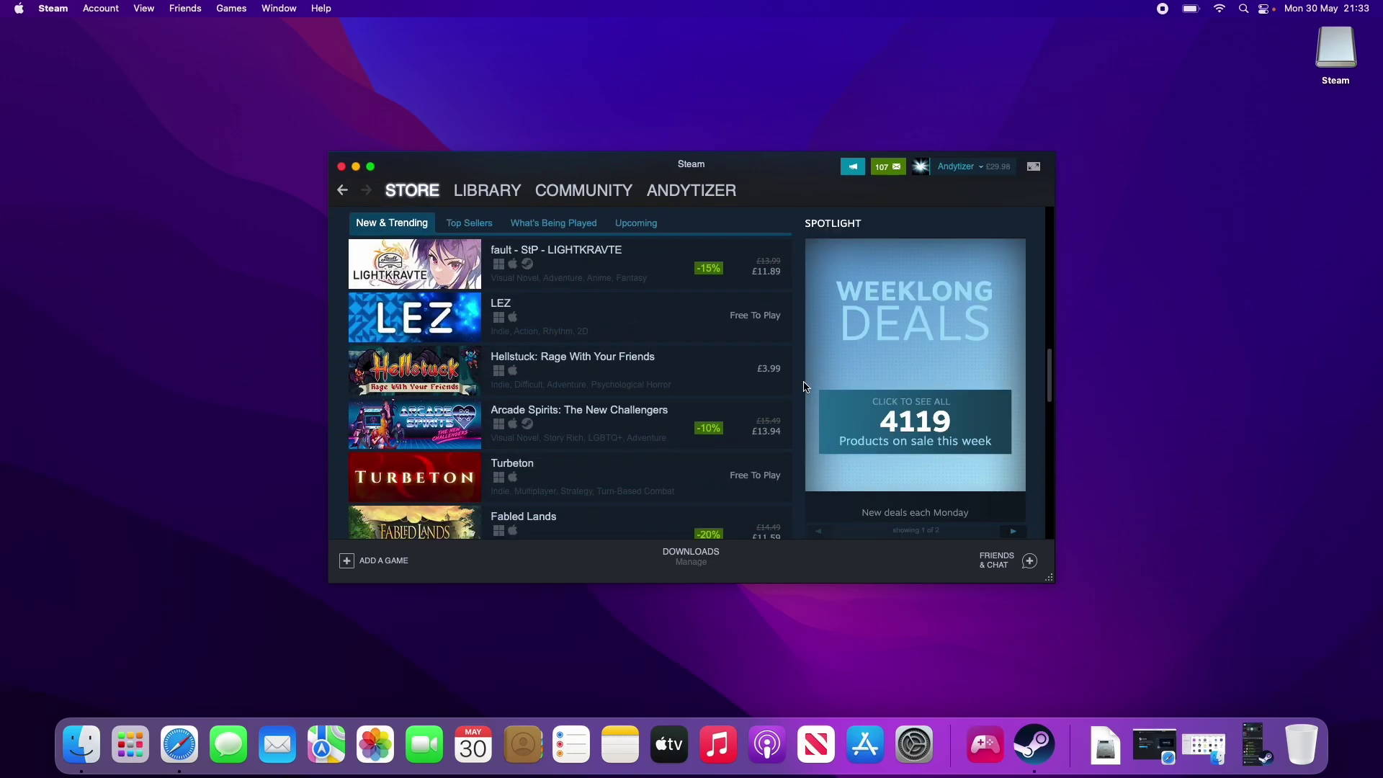
scroll(804, 386, "down", 3)
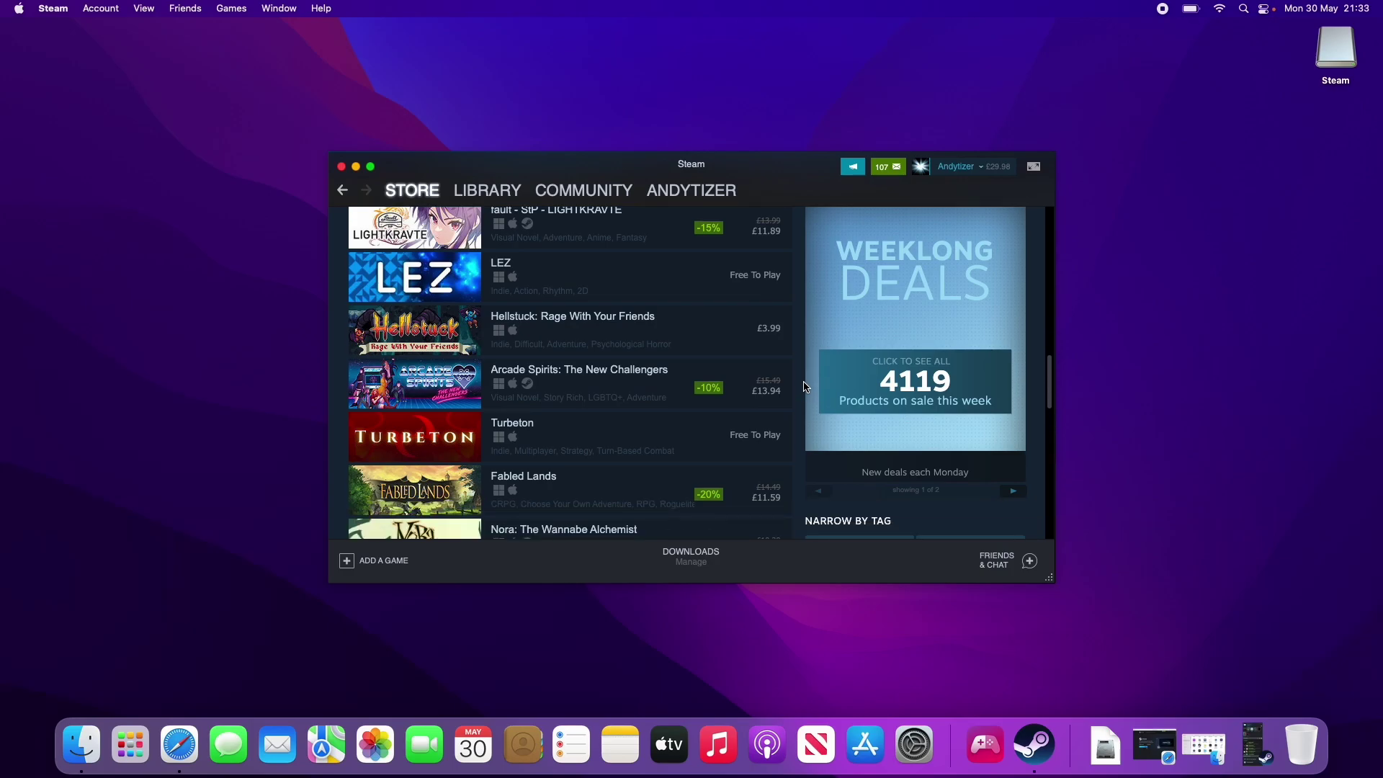